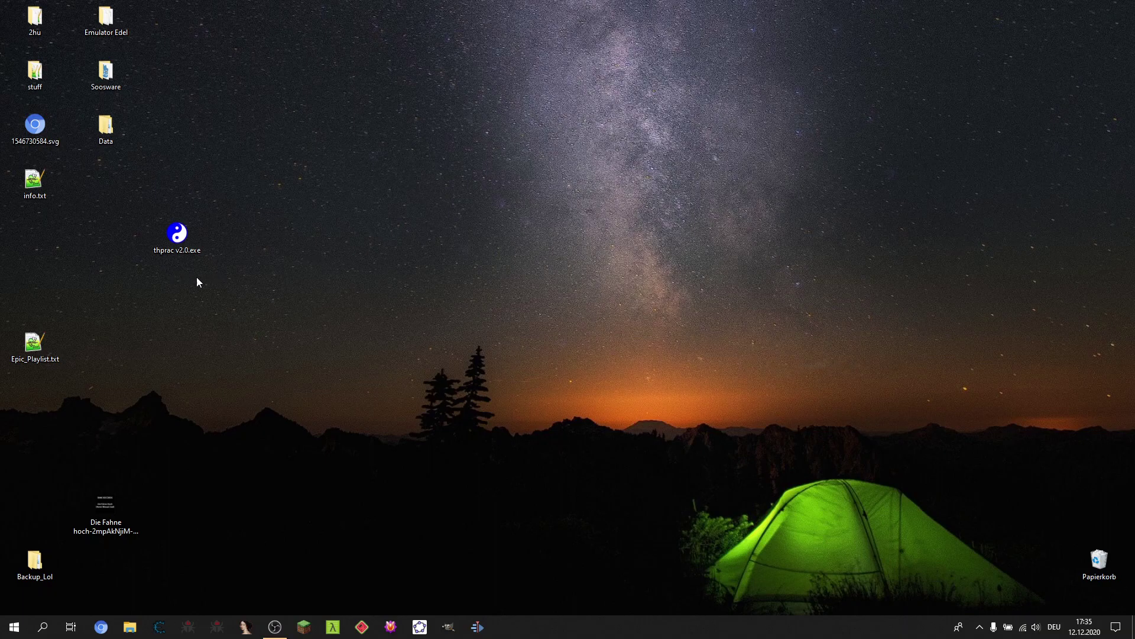
# Step: Launch thprac v2.0 from the desktop
pyautogui.doubleClick(176, 233)
pyautogui.scroll(-3, 471, 328)
pyautogui.scroll(3, 461, 321)
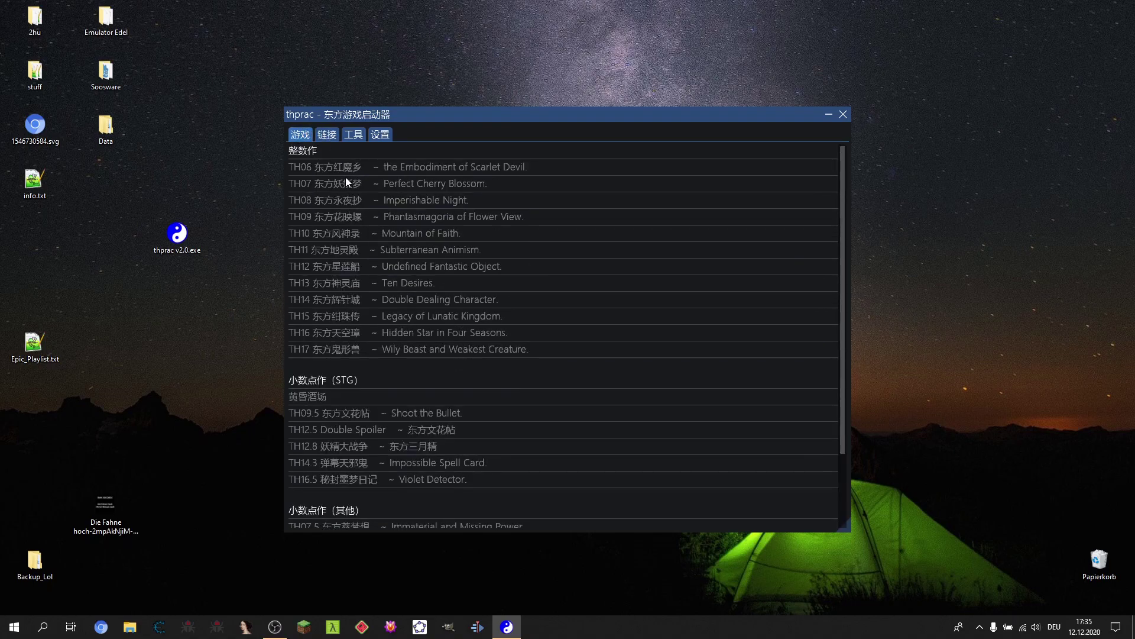
# Step: Set the 设置 page's interface language to English and close the launcher
pyautogui.click(381, 141)
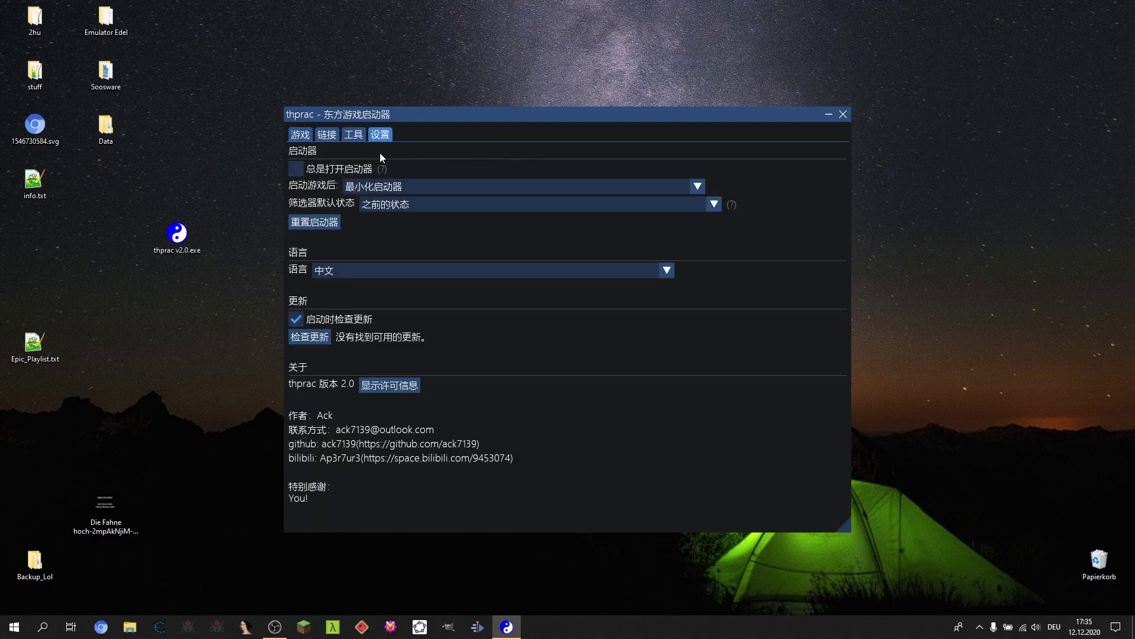
pyautogui.click(372, 270)
pyautogui.click(363, 300)
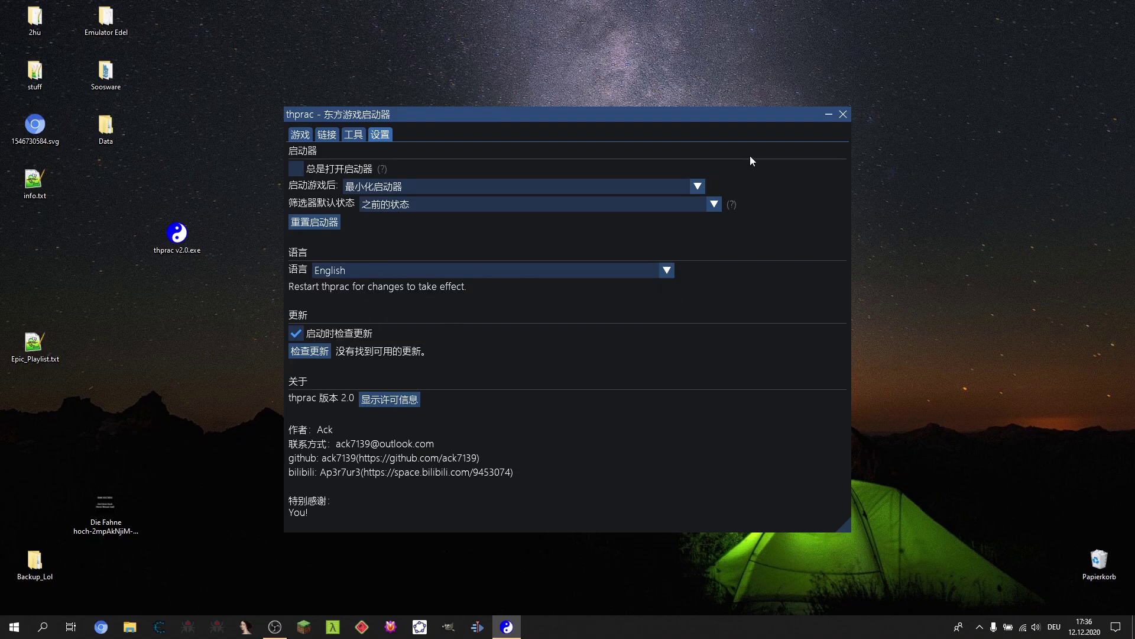
pyautogui.click(840, 117)
# Step: Relaunch thprac in English and browse its Games list of Touhou titles
pyautogui.doubleClick(177, 234)
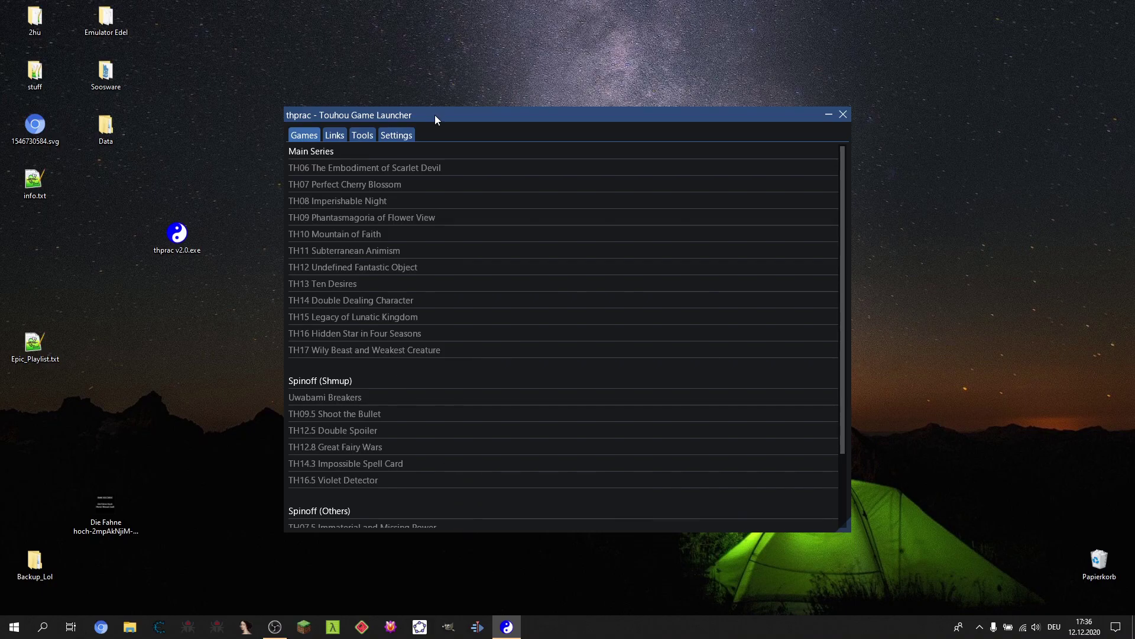
pyautogui.moveTo(434, 118)
pyautogui.mouseDown()
pyautogui.moveTo(402, 73)
pyautogui.moveTo(454, 92)
pyautogui.mouseUp()
pyautogui.scroll(-3, 452, 161)
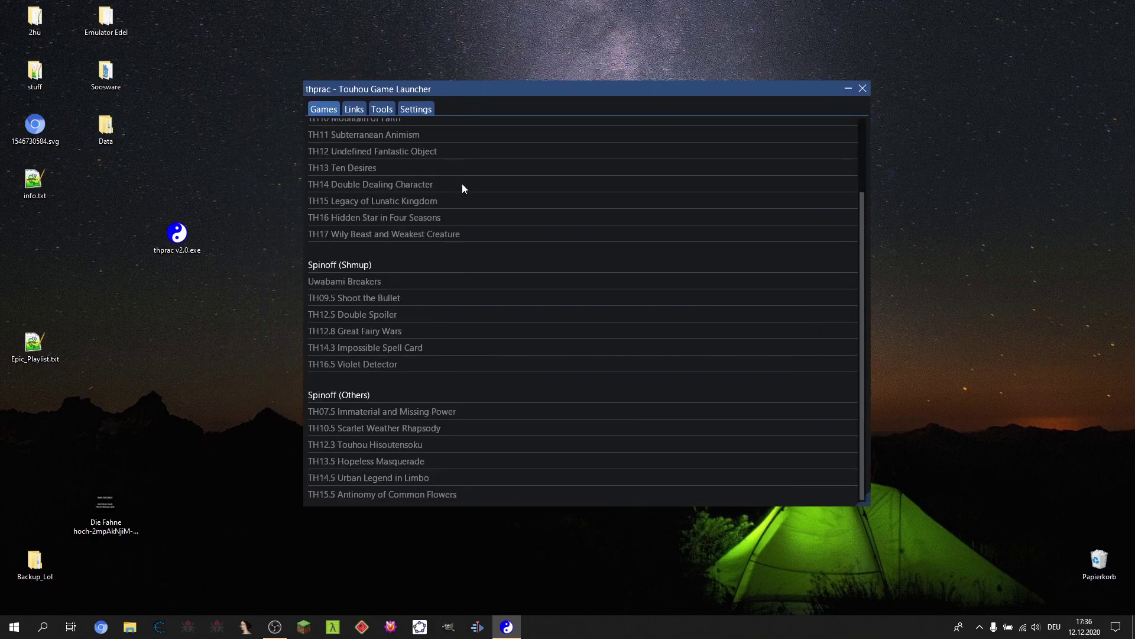
pyautogui.scroll(3, 417, 195)
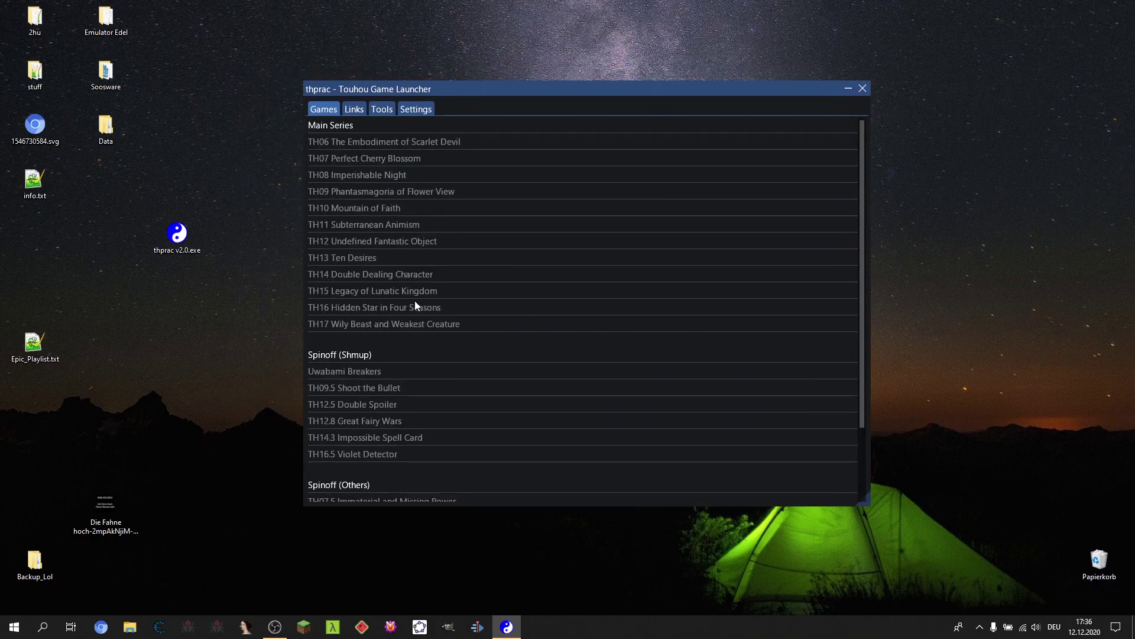
pyautogui.scroll(-5, 413, 302)
pyautogui.scroll(5, 413, 284)
pyautogui.scroll(-3, 417, 263)
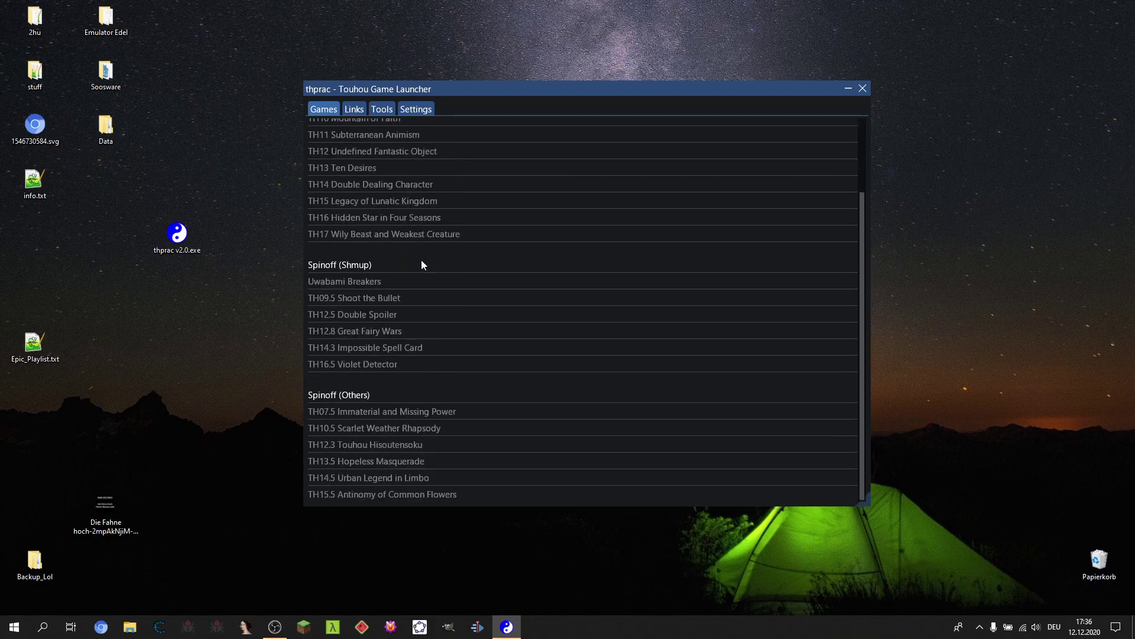
pyautogui.scroll(3, 423, 266)
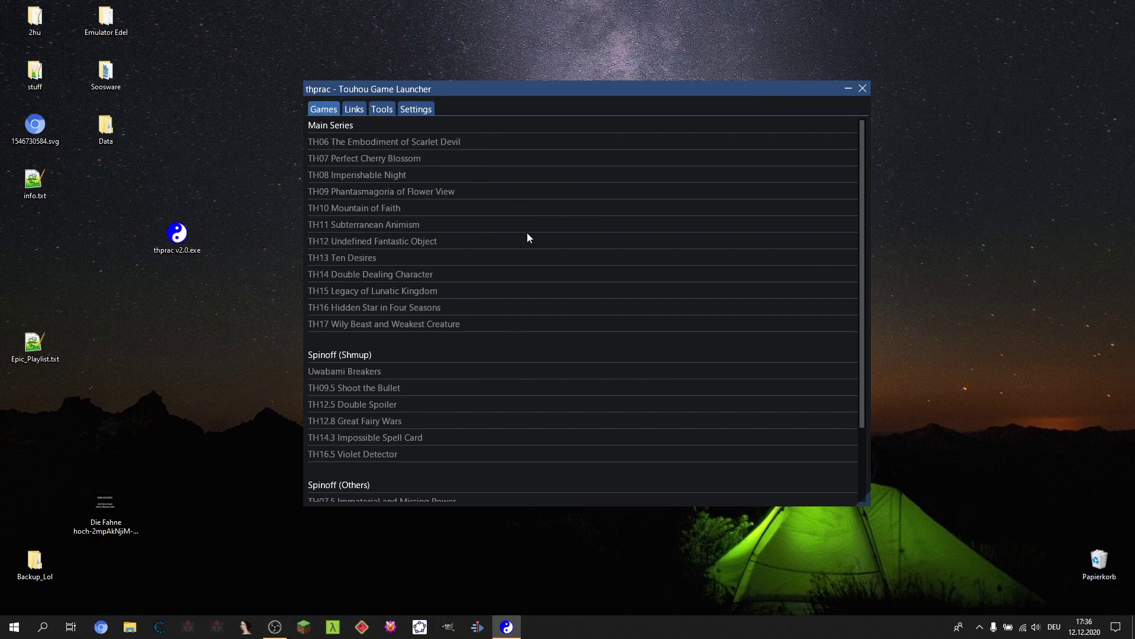
# Step: Set up Scan for games with Original games, Modded games and thcrap (shortcuts) ticked
pyautogui.rightClick(482, 223)
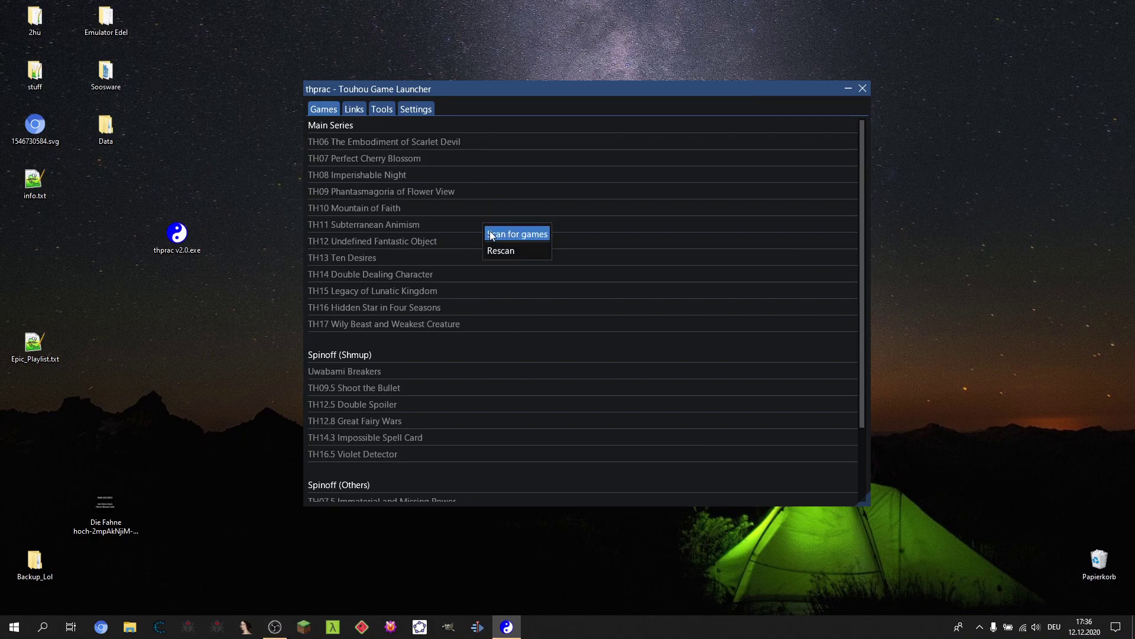
pyautogui.click(491, 234)
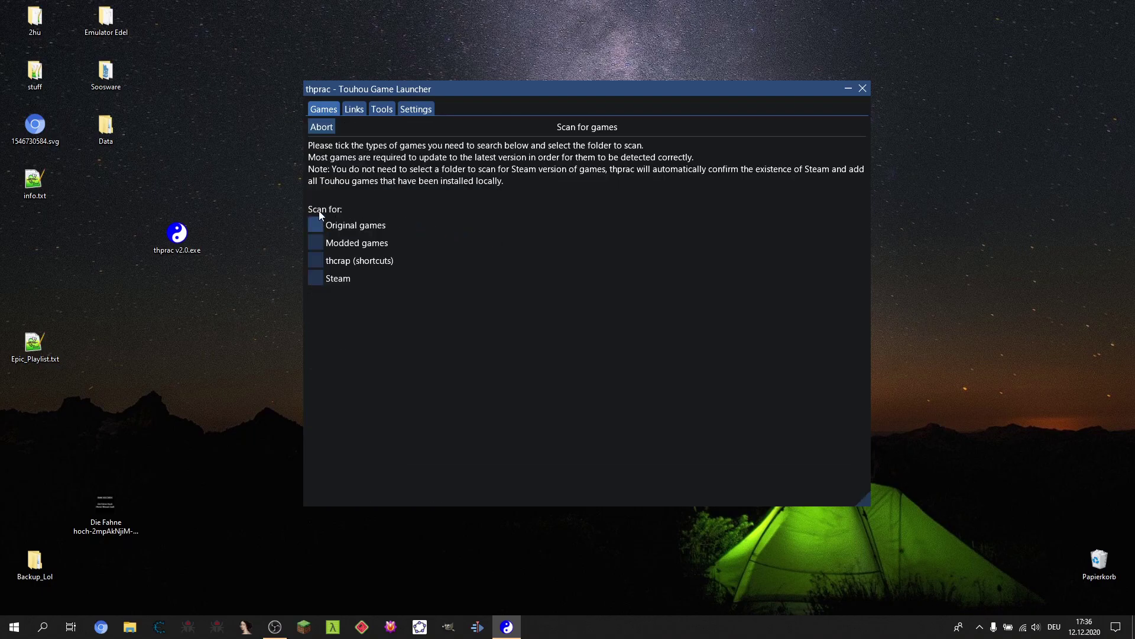
pyautogui.moveTo(392, 90); pyautogui.dragTo(326, 91)
pyautogui.click(249, 226)
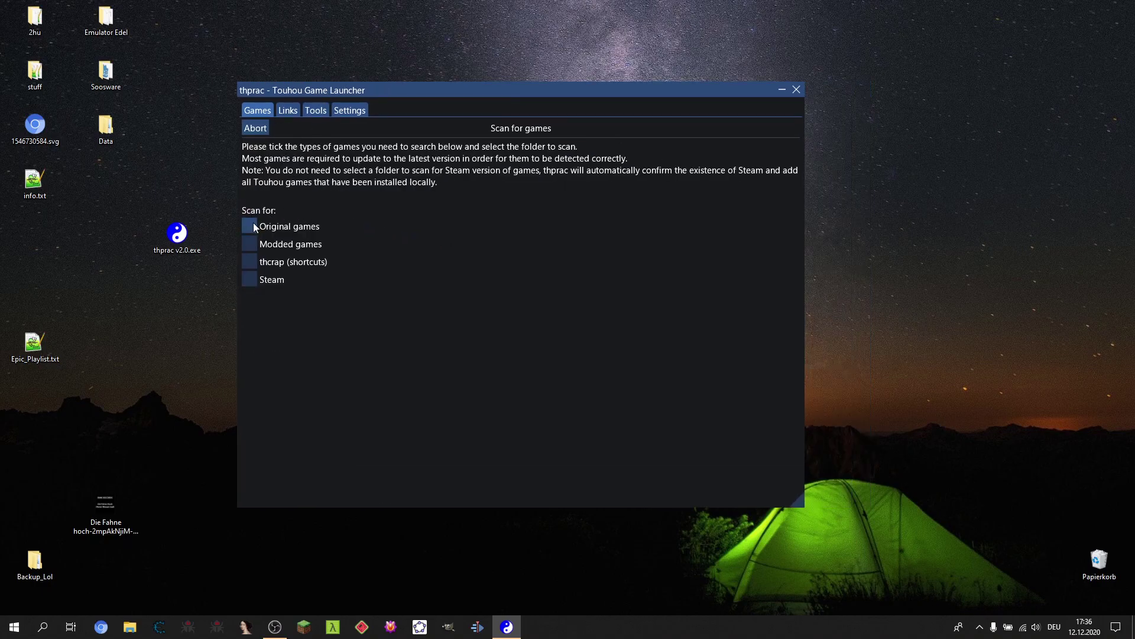
pyautogui.click(249, 244)
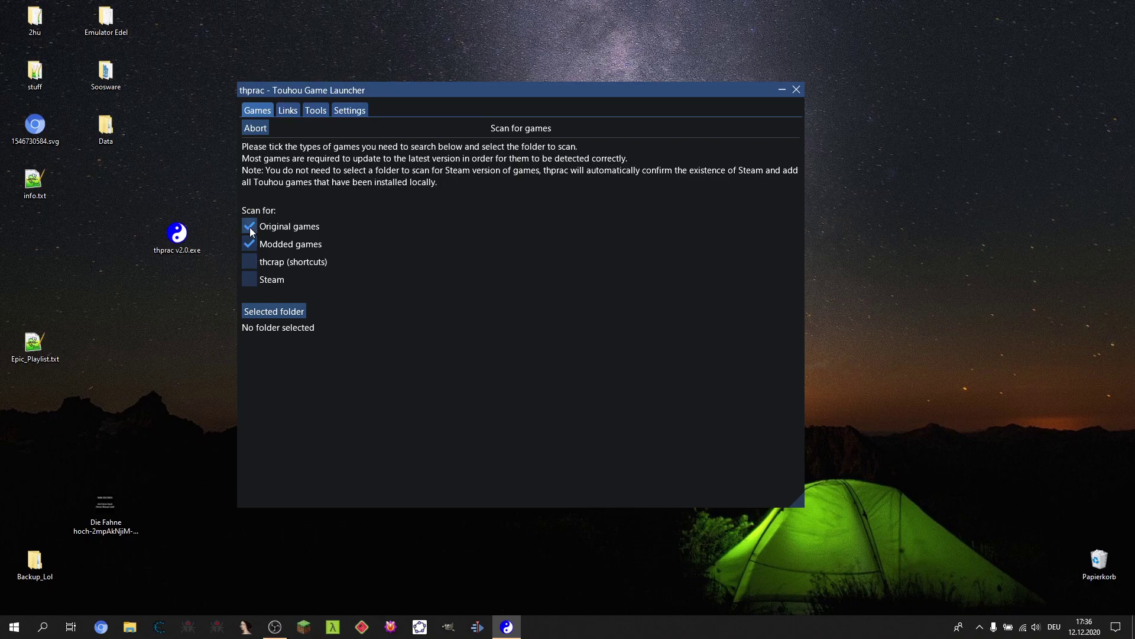
pyautogui.click(249, 244)
pyautogui.click(249, 227)
pyautogui.click(249, 230)
pyautogui.click(249, 244)
pyautogui.click(249, 261)
# Step: Choose Desktop as the selected folder and begin the scan
pyautogui.click(266, 308)
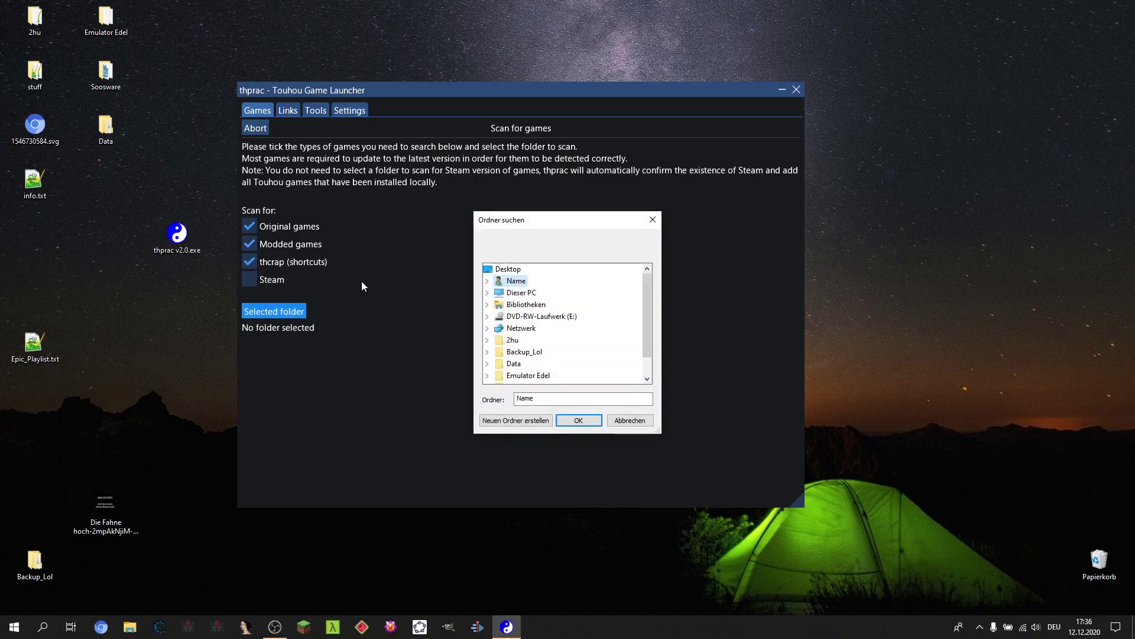
pyautogui.click(514, 270)
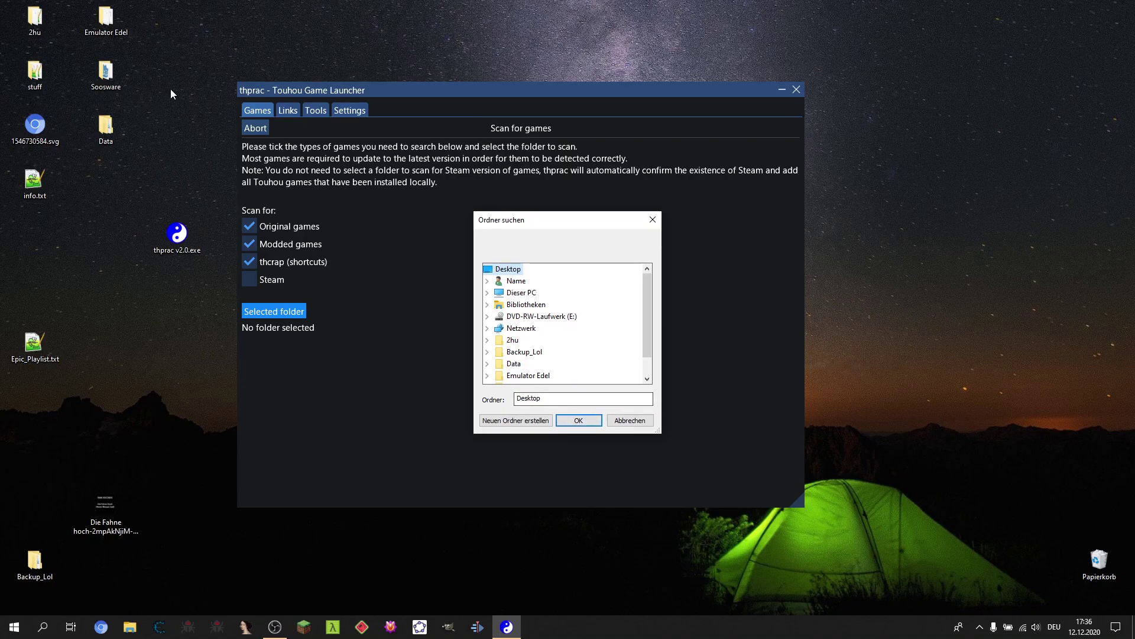
pyautogui.click(107, 71)
pyautogui.click(25, 21)
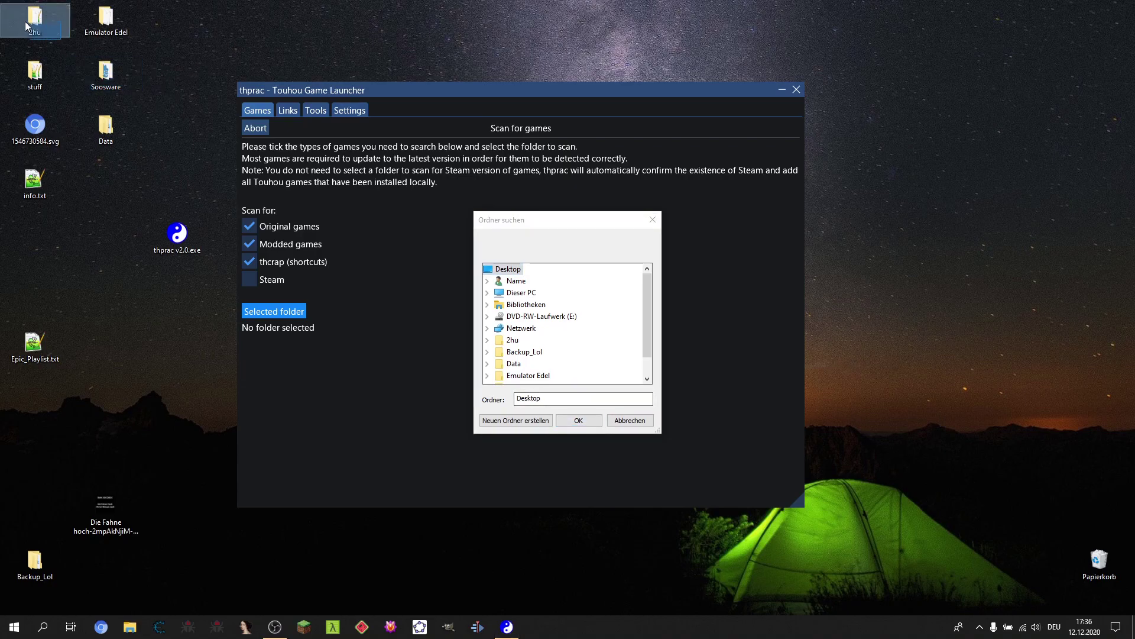
pyautogui.keyDown('ctrl'); pyautogui.click(116, 9); pyautogui.keyUp('ctrl')
pyautogui.click(217, 30)
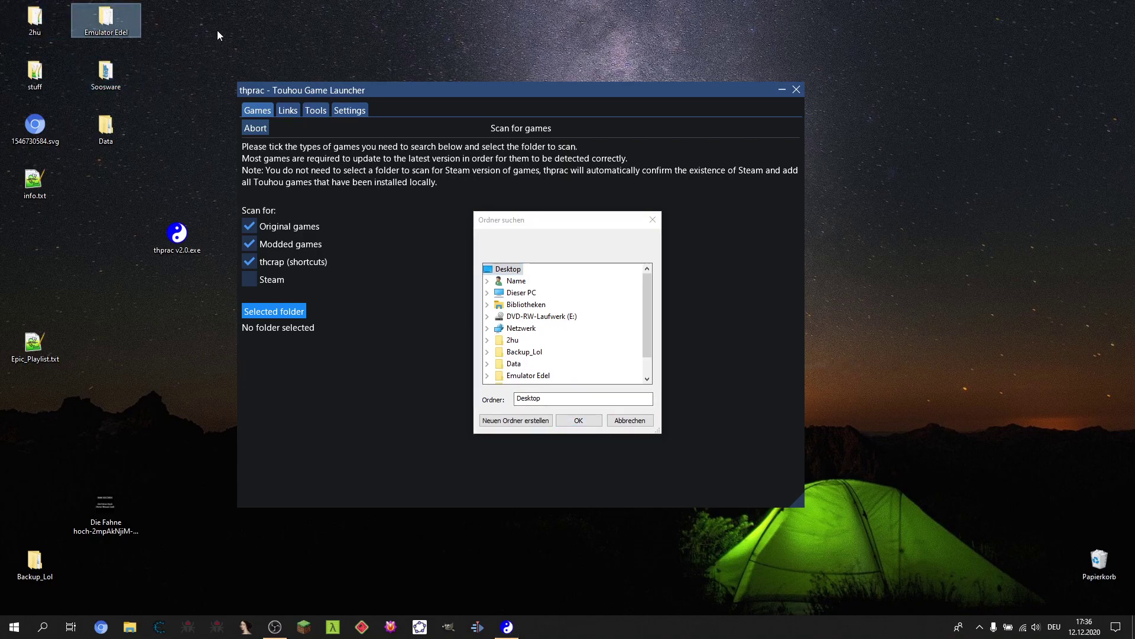
pyautogui.click(564, 418)
pyautogui.click(769, 493)
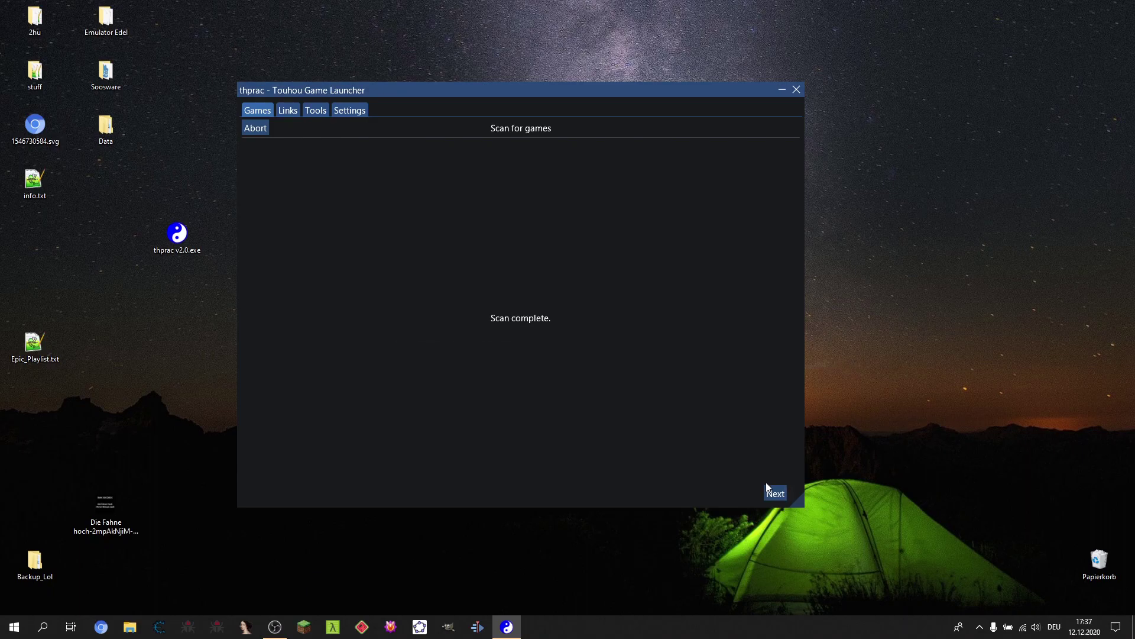
# Step: Continue past the malicious-program warning and review the valid original games found
pyautogui.click(774, 492)
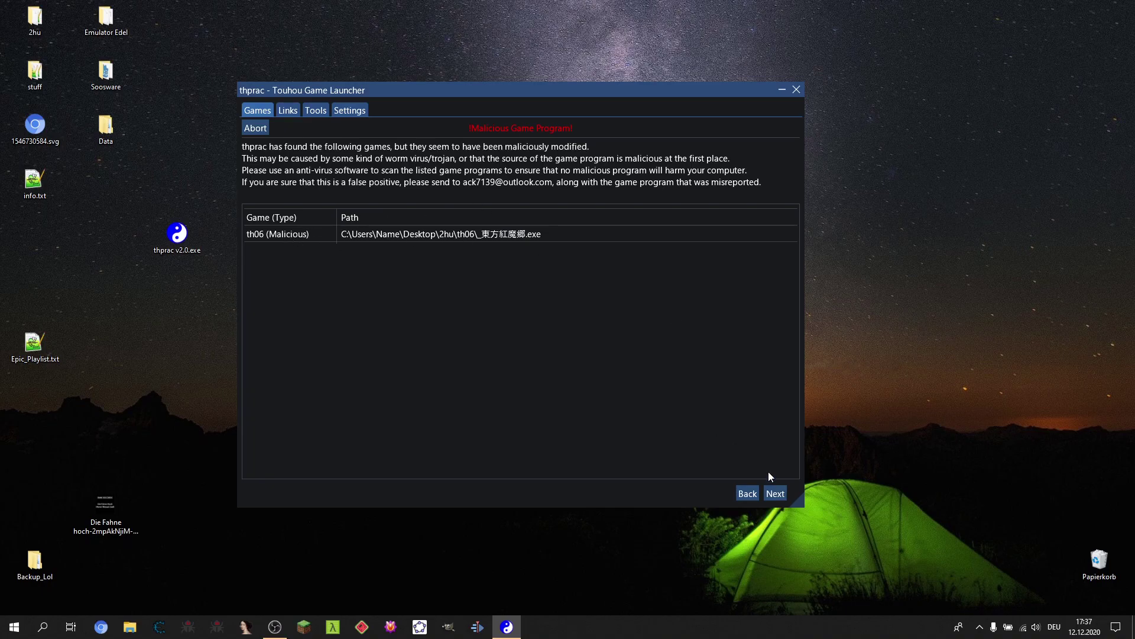
pyautogui.click(786, 496)
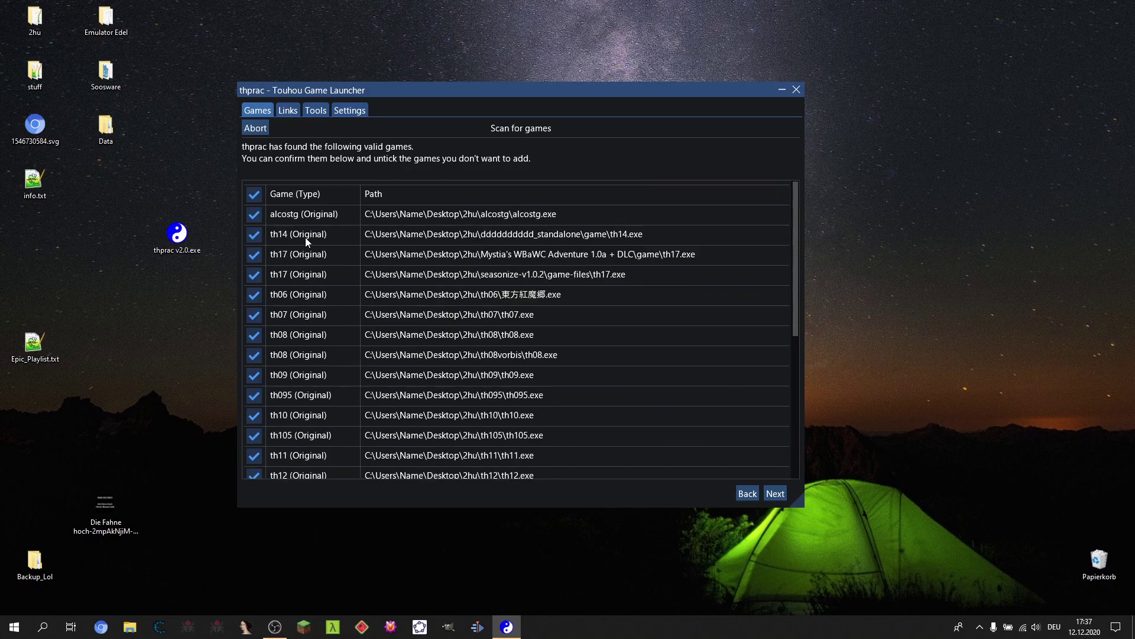
pyautogui.scroll(-5, 313, 225)
pyautogui.scroll(5, 555, 311)
pyautogui.moveTo(794, 223)
pyautogui.mouseDown()
pyautogui.moveTo(798, 356)
pyautogui.moveTo(756, 232)
pyautogui.moveTo(764, 172)
pyautogui.mouseUp()
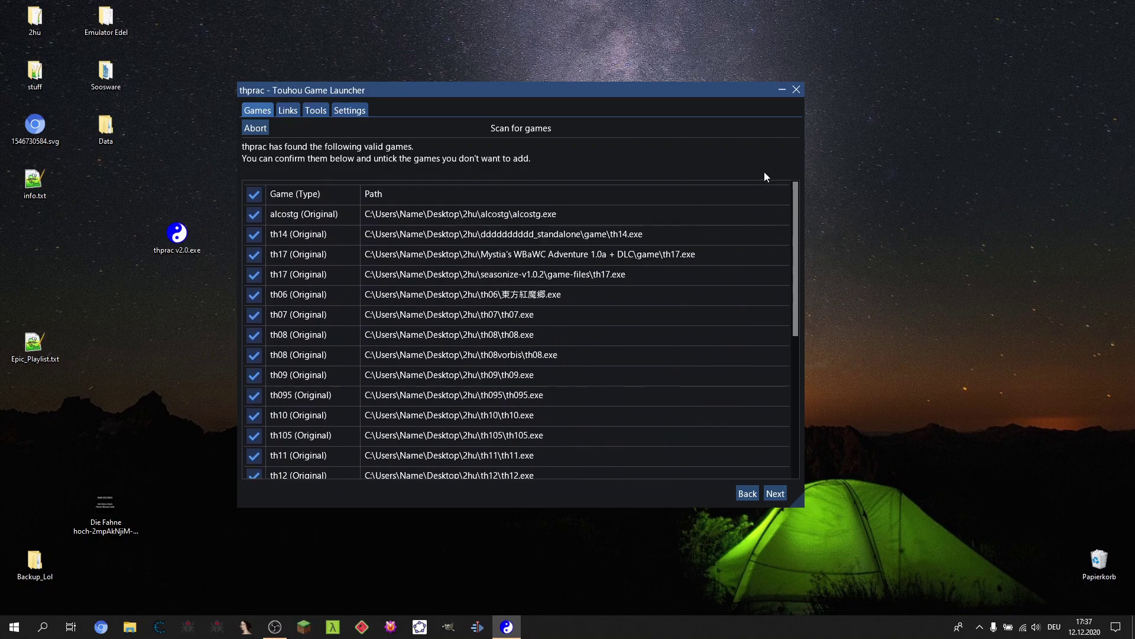
pyautogui.scroll(-5, 774, 271)
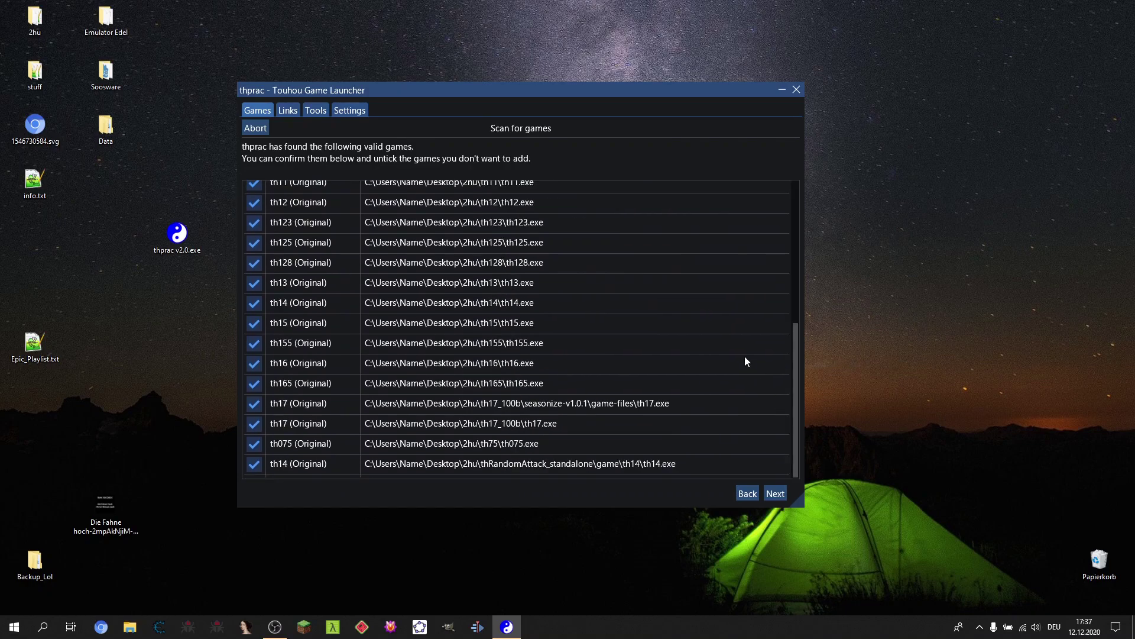
pyautogui.scroll(5, 745, 360)
# Step: Tick all modded games, leave the two uncertain th123 programs out, and finish
pyautogui.click(775, 494)
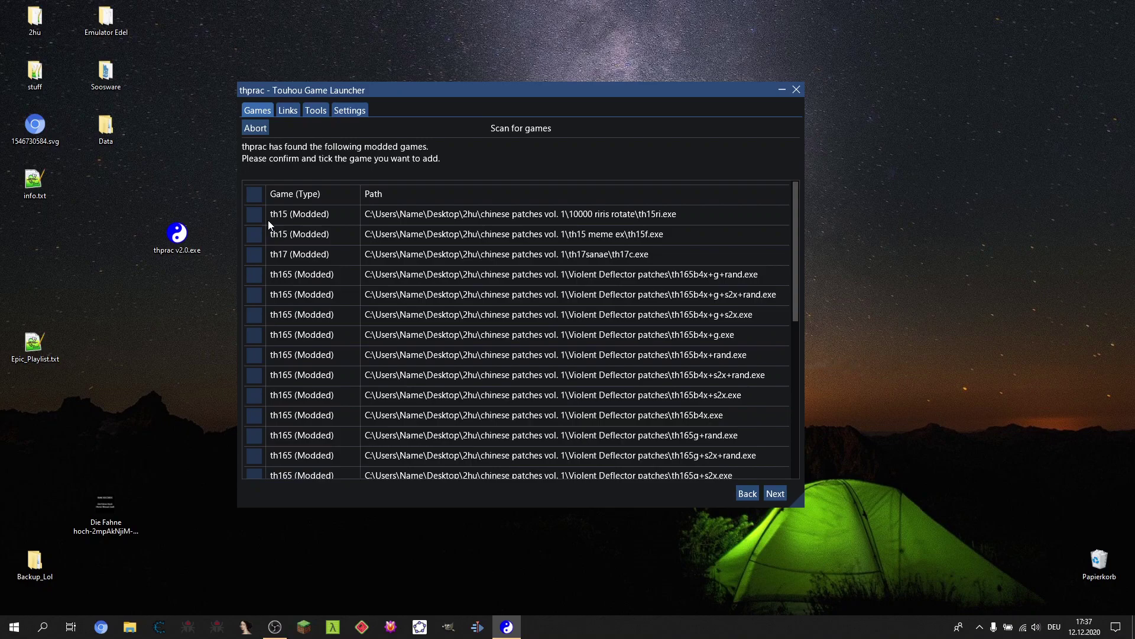
pyautogui.click(256, 195)
pyautogui.scroll(-5, 414, 299)
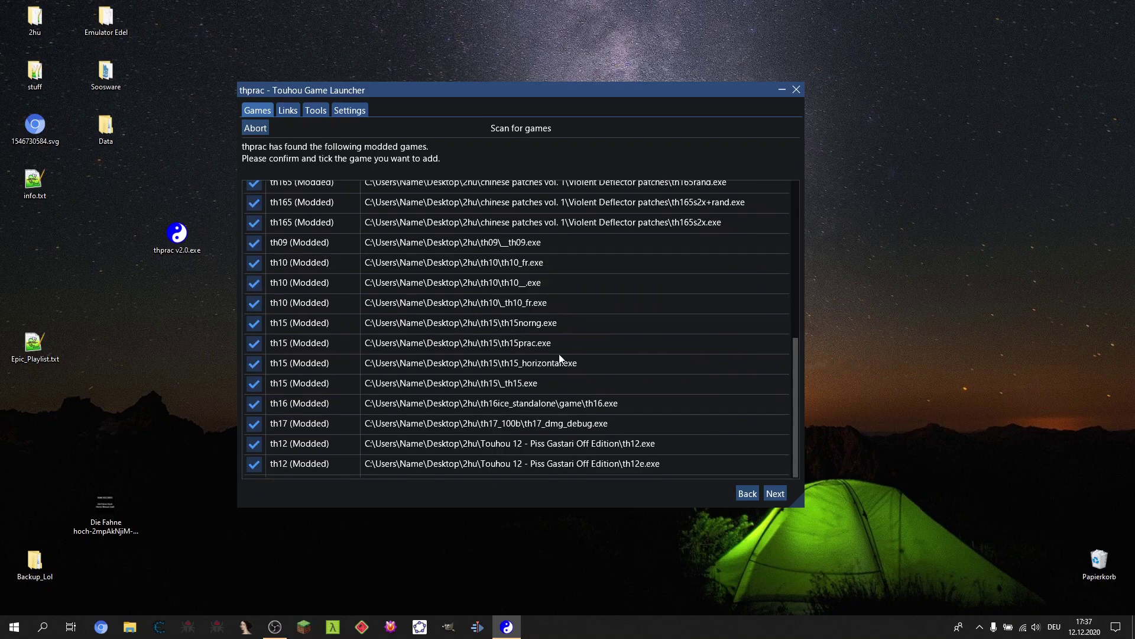
pyautogui.scroll(5, 573, 332)
pyautogui.moveTo(794, 275); pyautogui.dragTo(787, 435)
pyautogui.click(775, 493)
pyautogui.moveTo(496, 94); pyautogui.dragTo(551, 77)
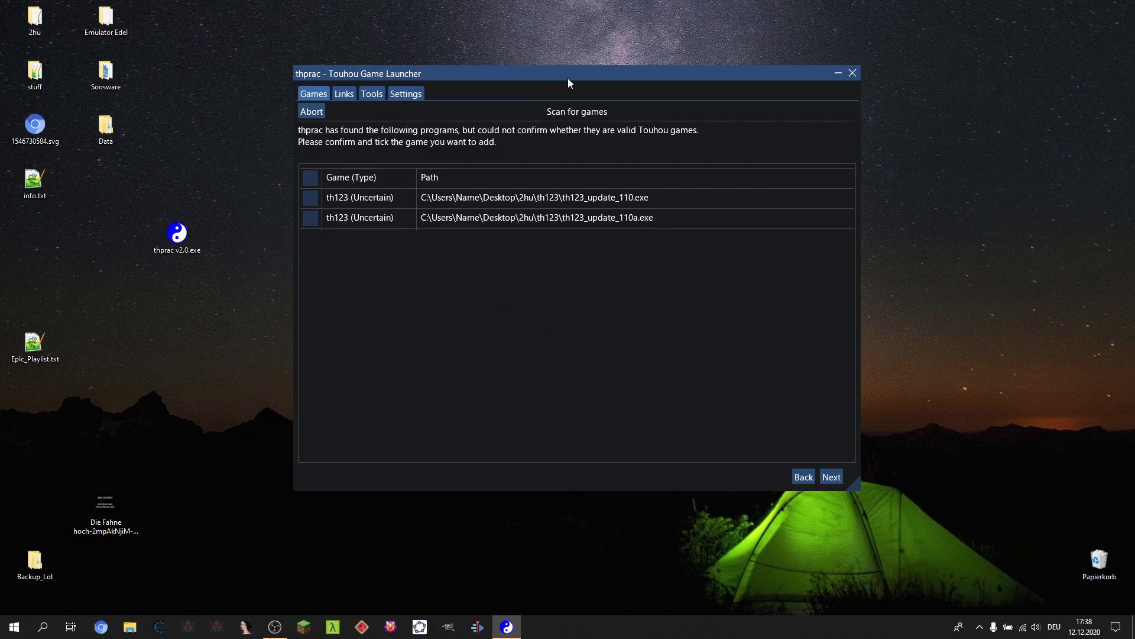
pyautogui.moveTo(748, 78); pyautogui.dragTo(717, 99)
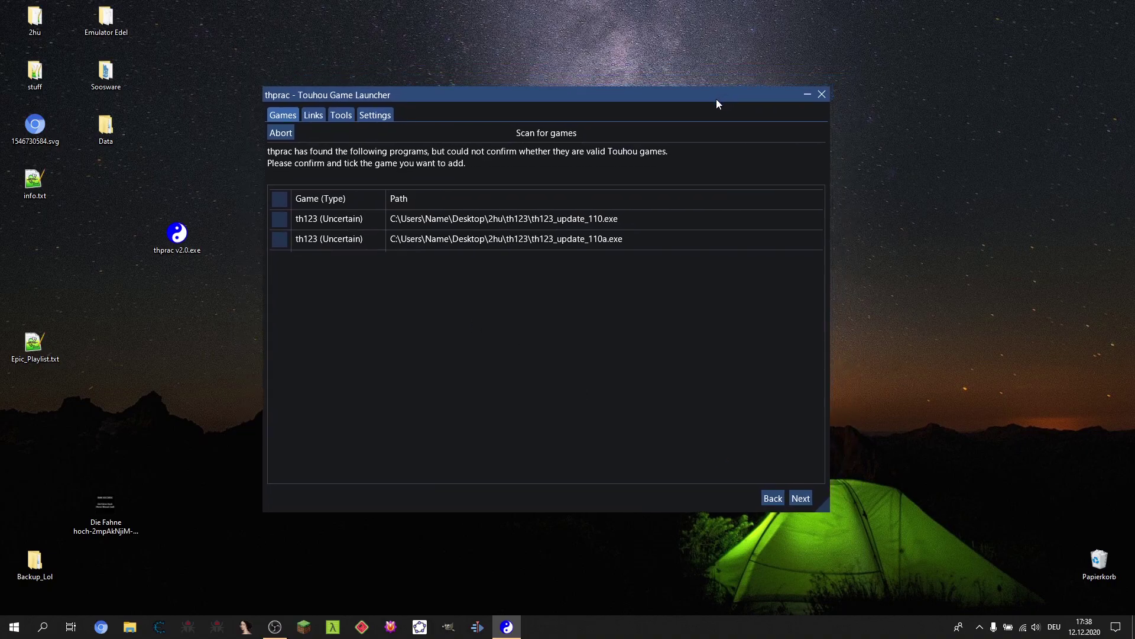
pyautogui.click(798, 497)
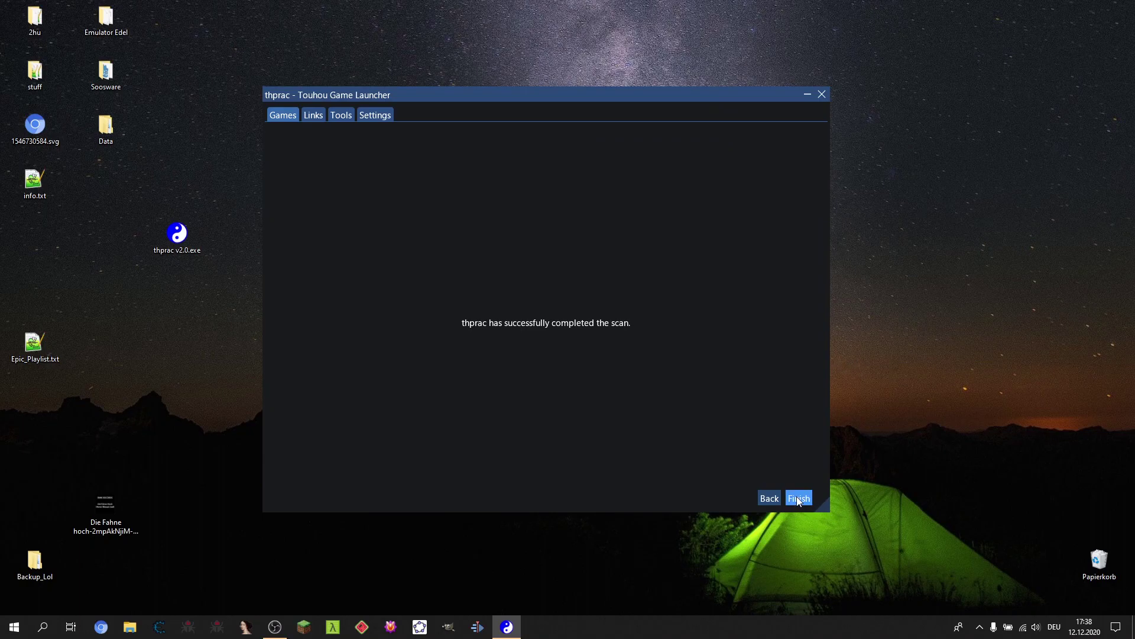
# Step: Open the TH17 entry, enable Apply thprac for th17_100b, and start the game
pyautogui.click(800, 496)
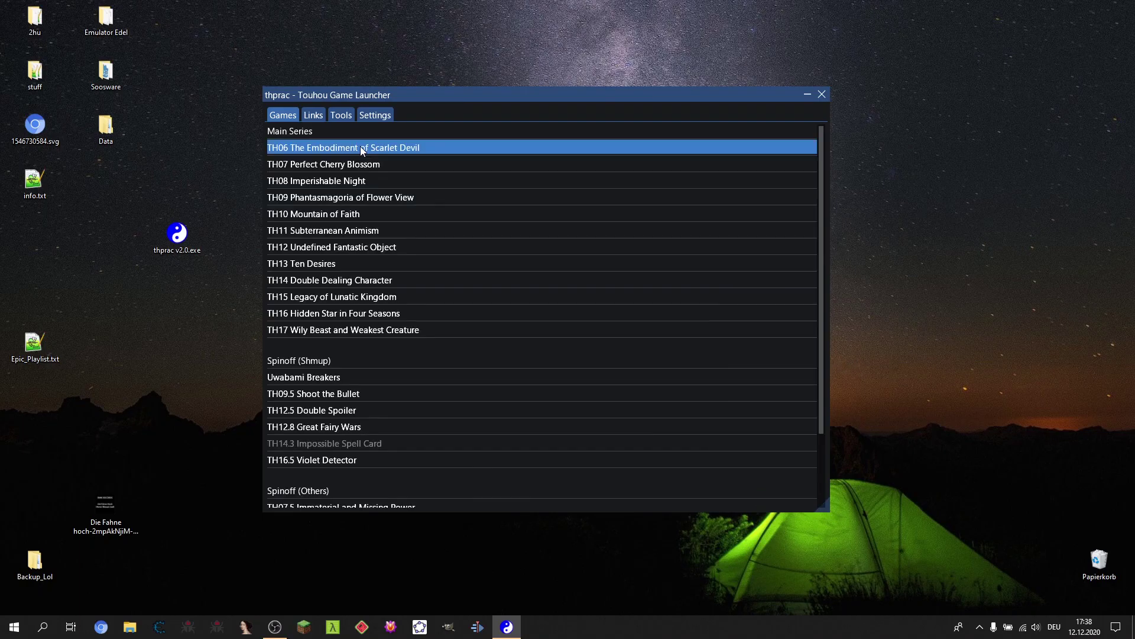
pyautogui.click(431, 329)
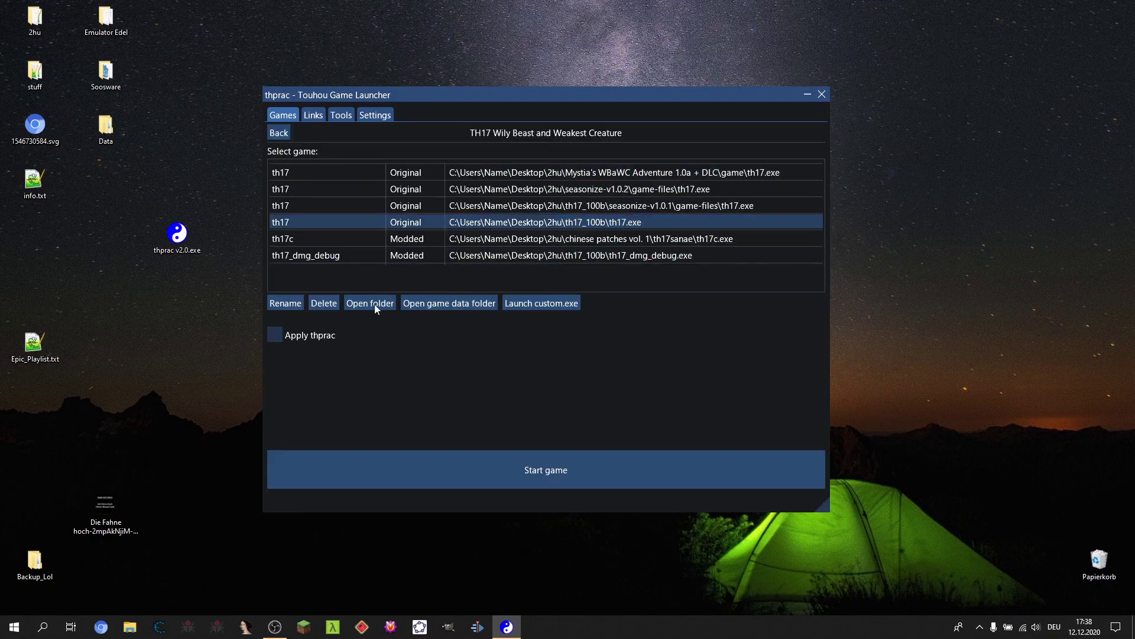
pyautogui.click(275, 335)
pyautogui.click(516, 483)
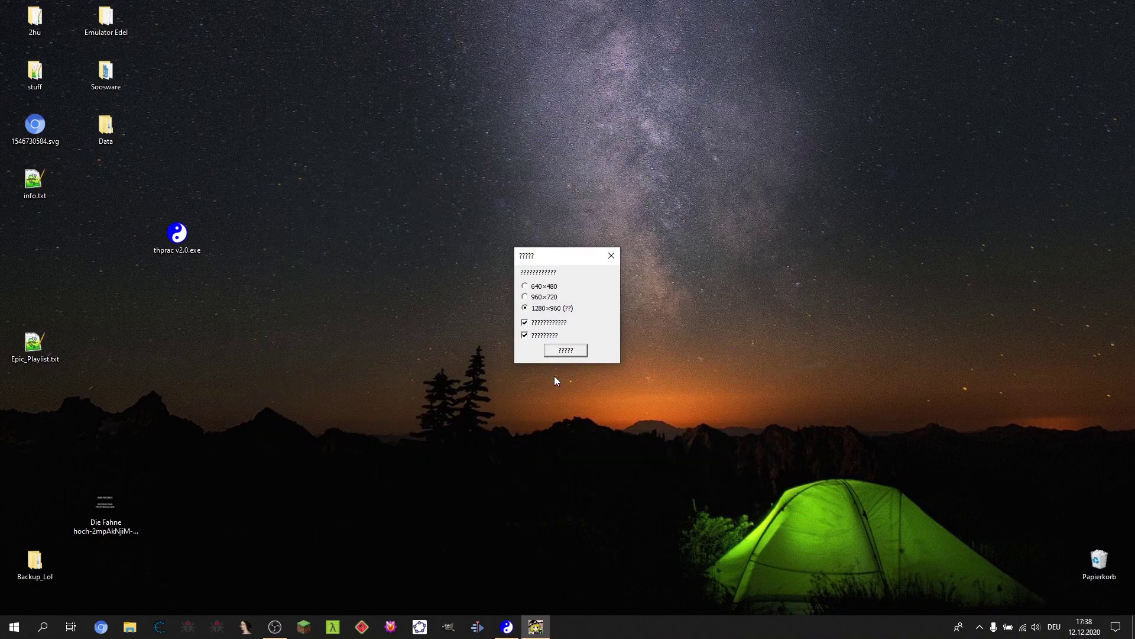
# Step: Confirm the TH17 resolution dialog and bring the game window into focus
pyautogui.click(566, 353)
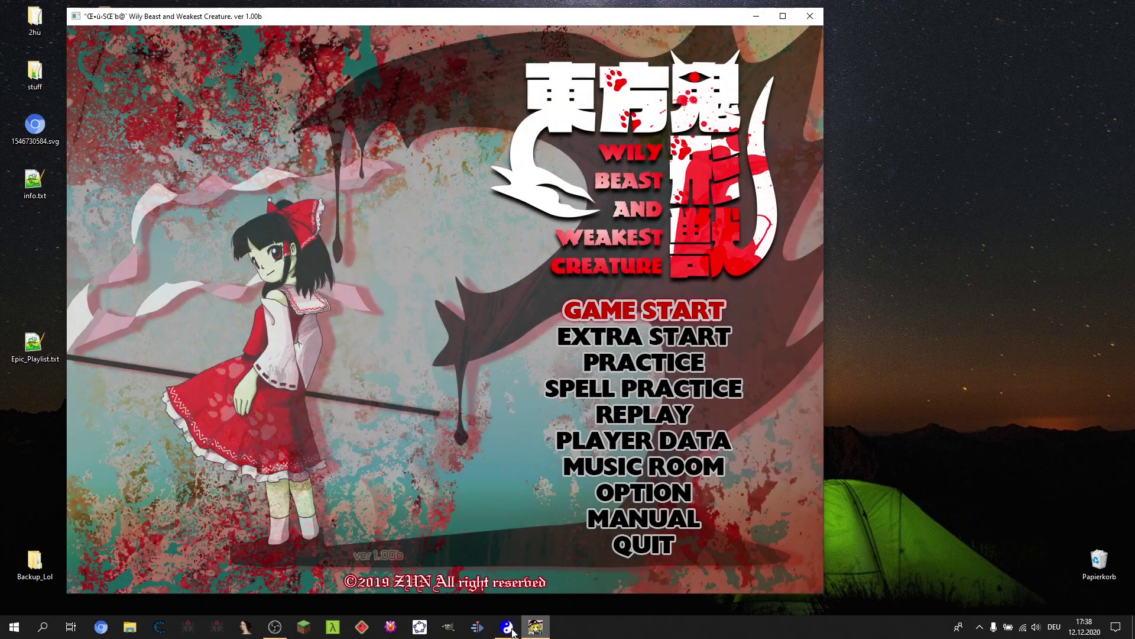
pyautogui.click(512, 632)
pyautogui.click(491, 66)
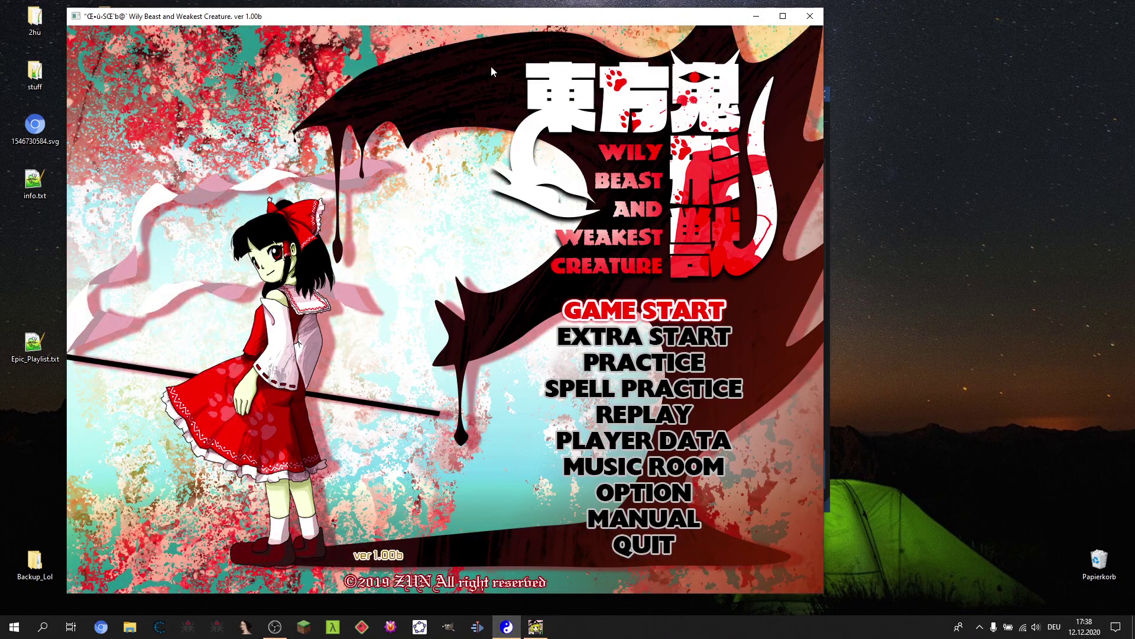
# Step: Pick PRACTICE, Normal rank and a character, then browse thprac's practice options
pyautogui.press('Down')
pyautogui.press('Down')
pyautogui.press('Down')
pyautogui.press('Up')
pyautogui.press('z')
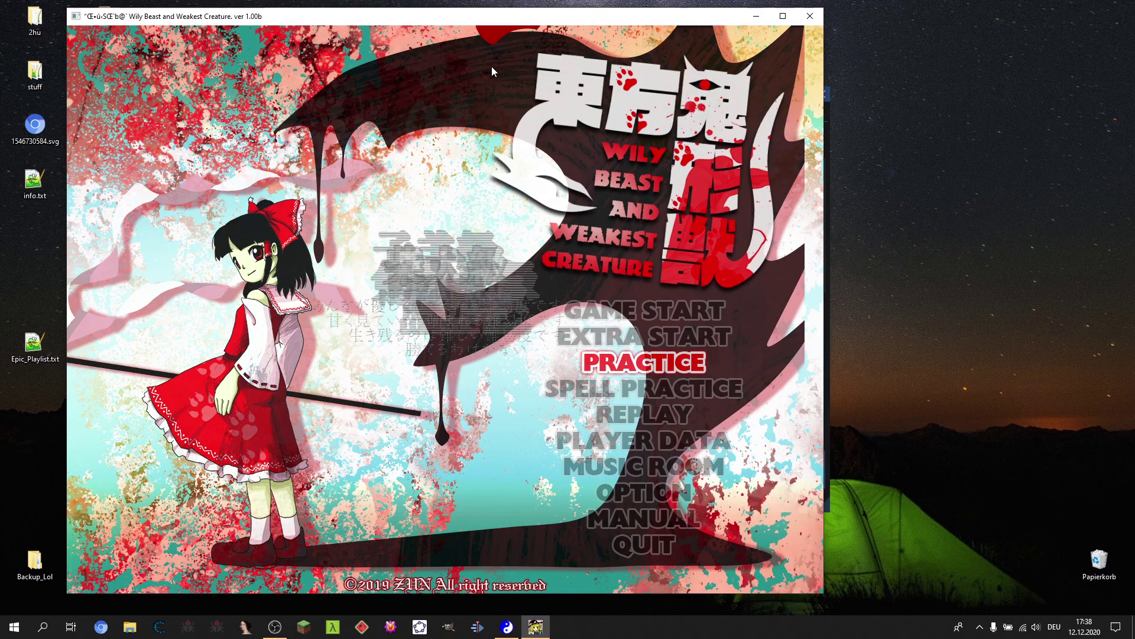
pyautogui.press('z')
pyautogui.press('z')
pyautogui.press('z')
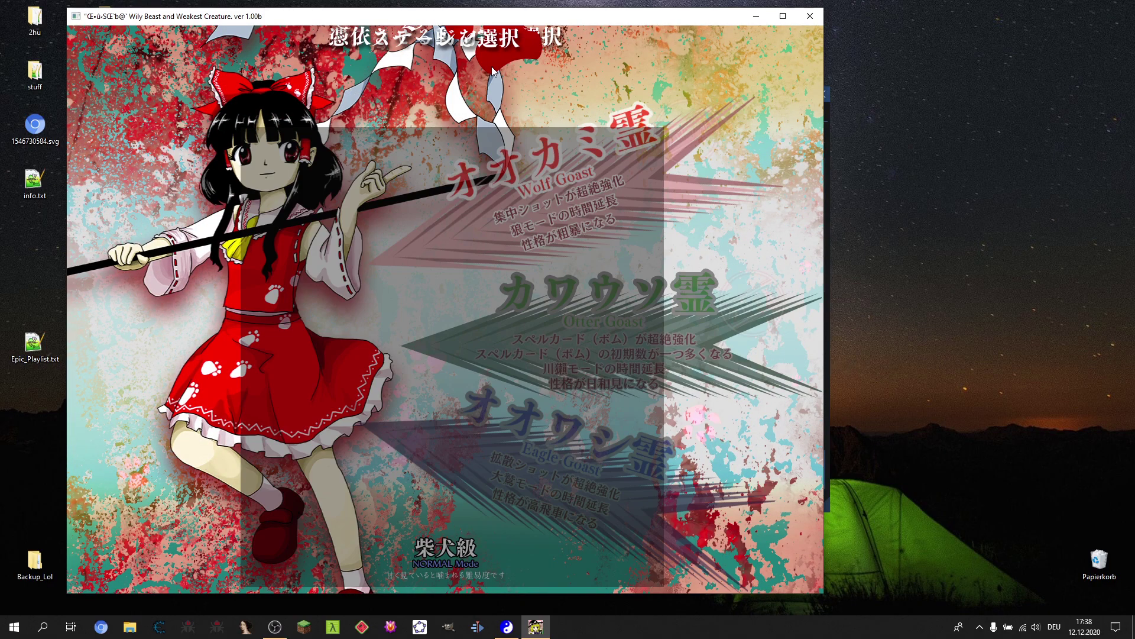
pyautogui.press('Down')
pyautogui.press('Down')
pyautogui.press('Down')
pyautogui.press('Down')
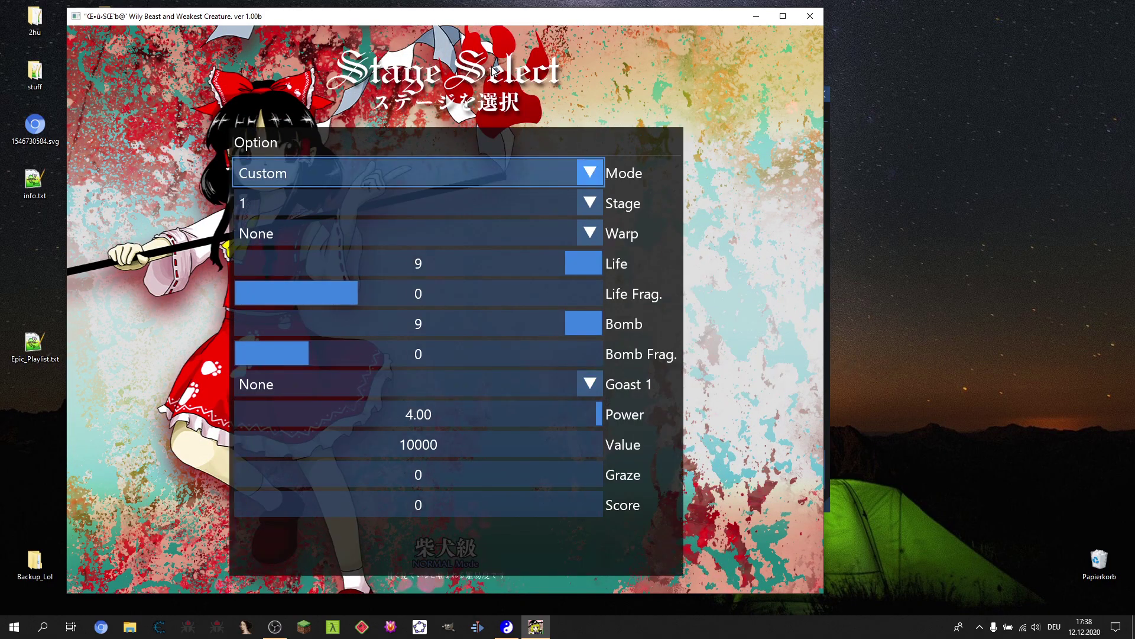
pyautogui.press('Down')
pyautogui.press('Down')
pyautogui.press('Down')
pyautogui.press('Down')
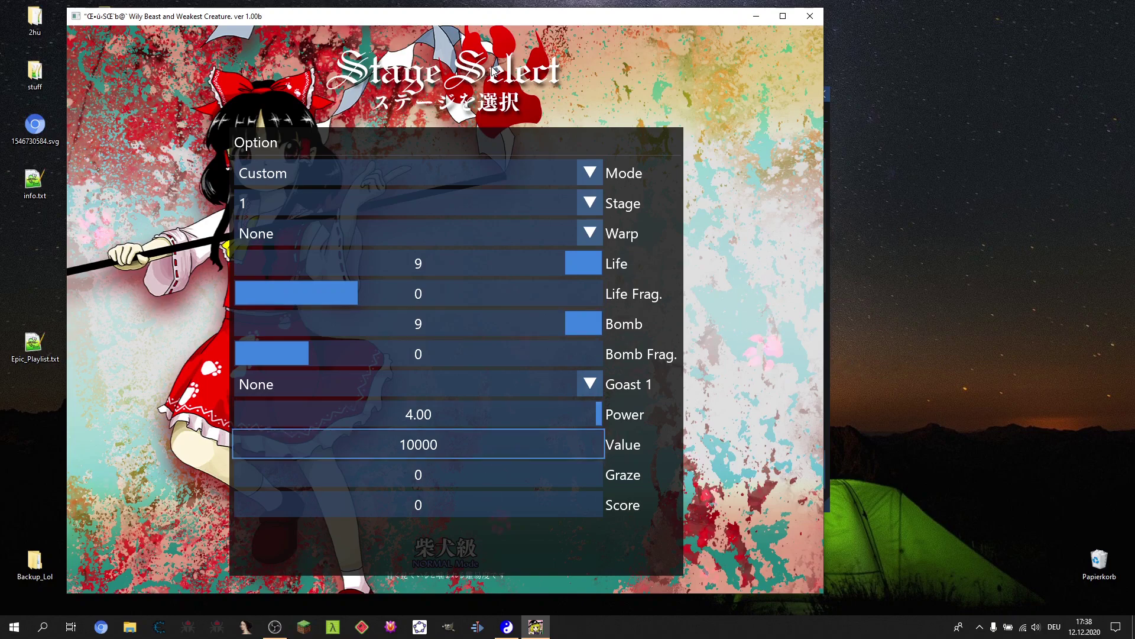
pyautogui.press('Up')
pyautogui.press('Up')
pyautogui.press('Up')
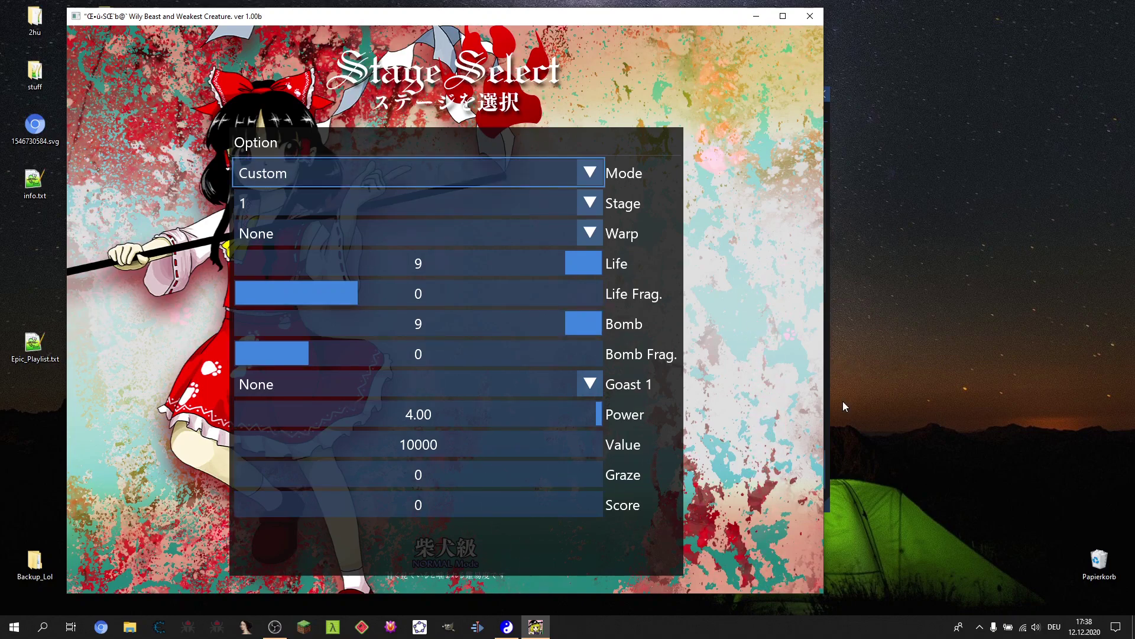
# Step: Bring thprac forward and review its Settings and Games pages
pyautogui.click(830, 411)
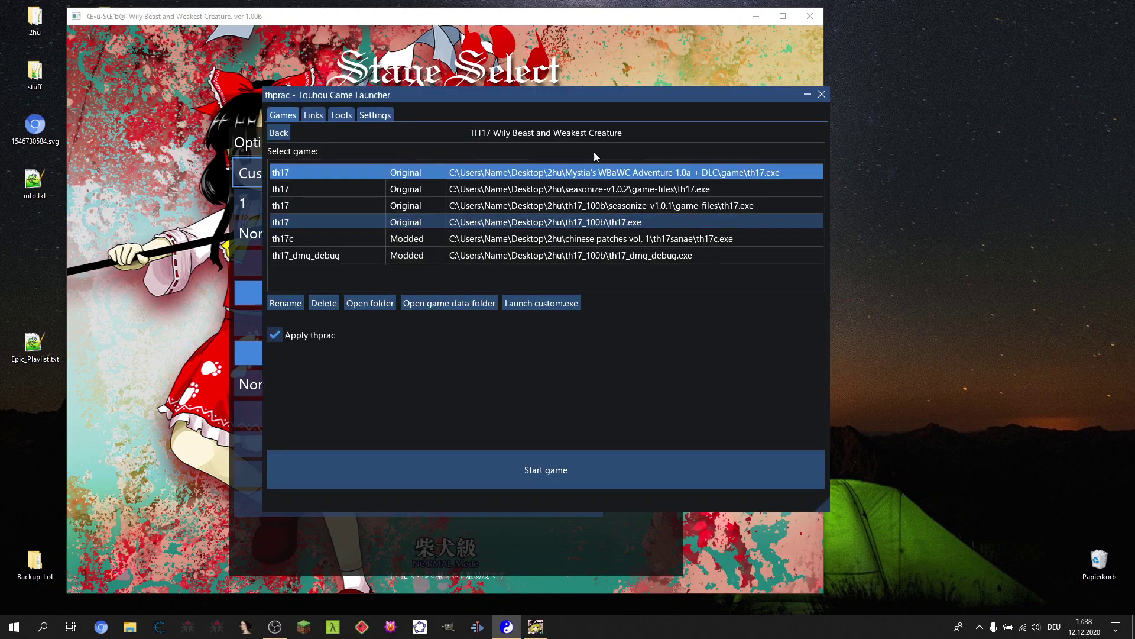
pyautogui.click(385, 116)
pyautogui.click(282, 115)
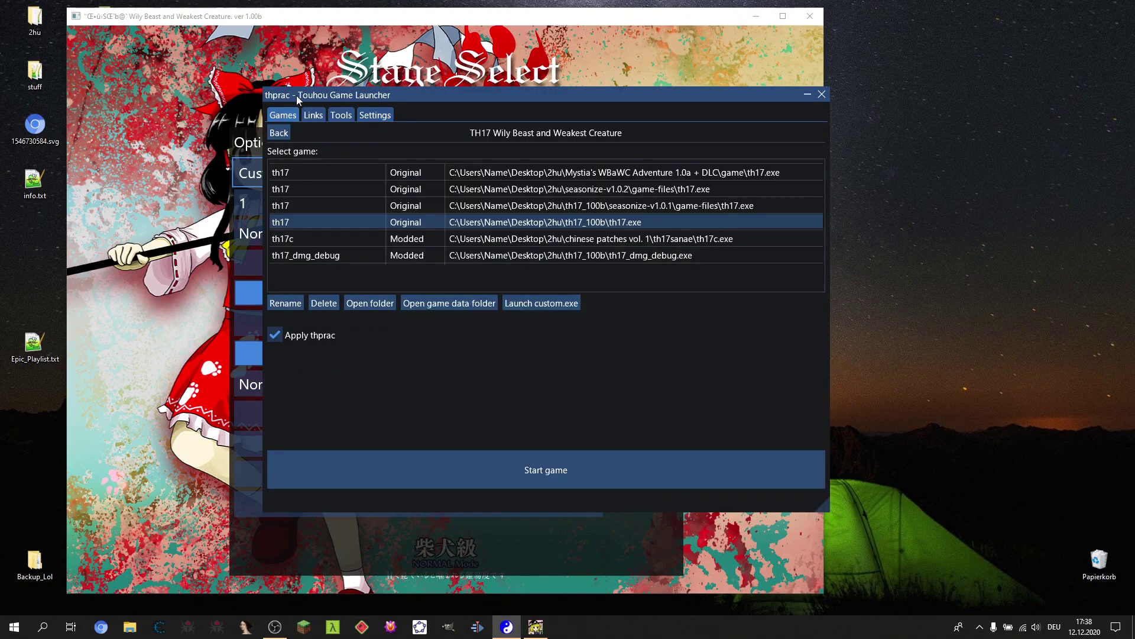
pyautogui.moveTo(360, 106); pyautogui.dragTo(485, 108)
pyautogui.click(492, 116)
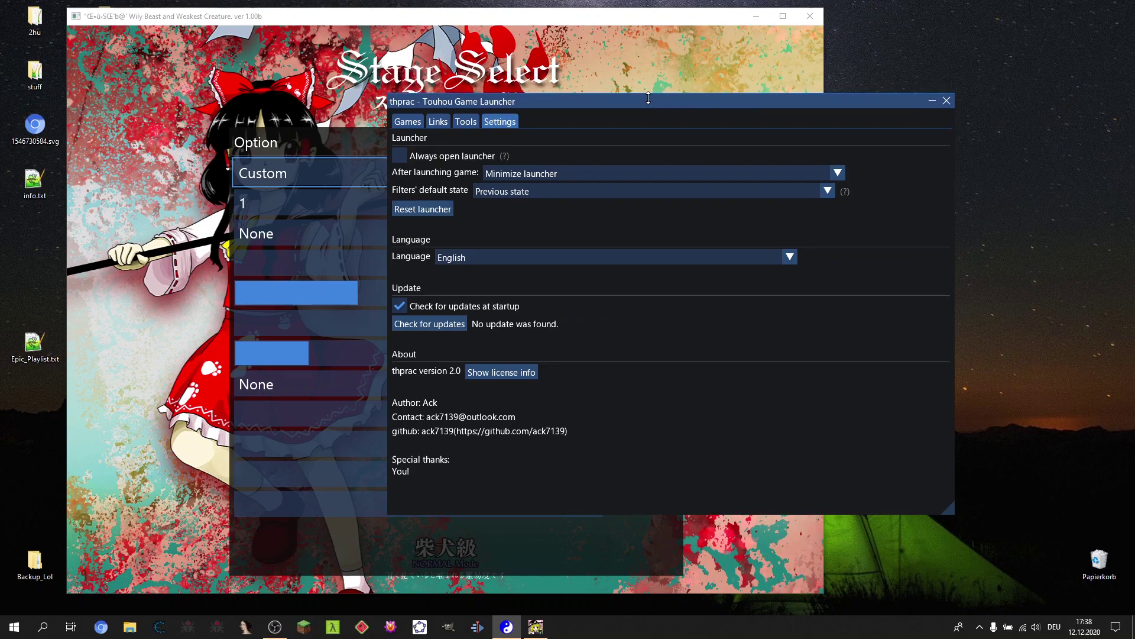
pyautogui.moveTo(633, 99)
pyautogui.mouseDown()
pyautogui.moveTo(633, 85)
pyautogui.moveTo(766, 118)
pyautogui.mouseUp()
# Step: Browse the practice options down to Bomb Frag. and the spirit choice, then close Touhou 17
pyautogui.click(748, 247)
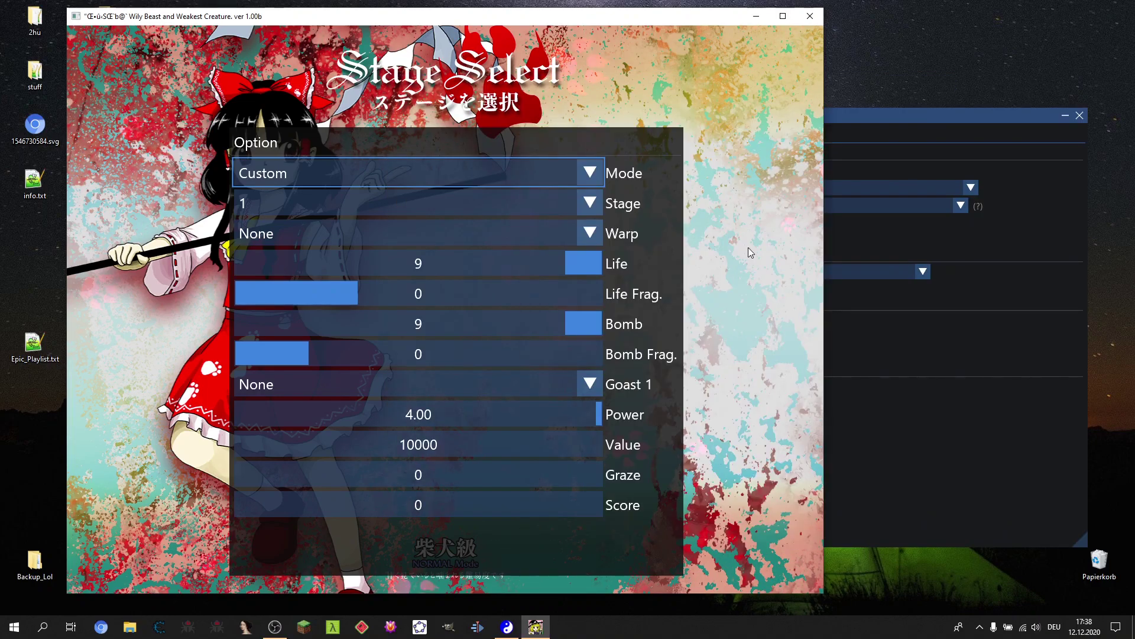
pyautogui.press('Down')
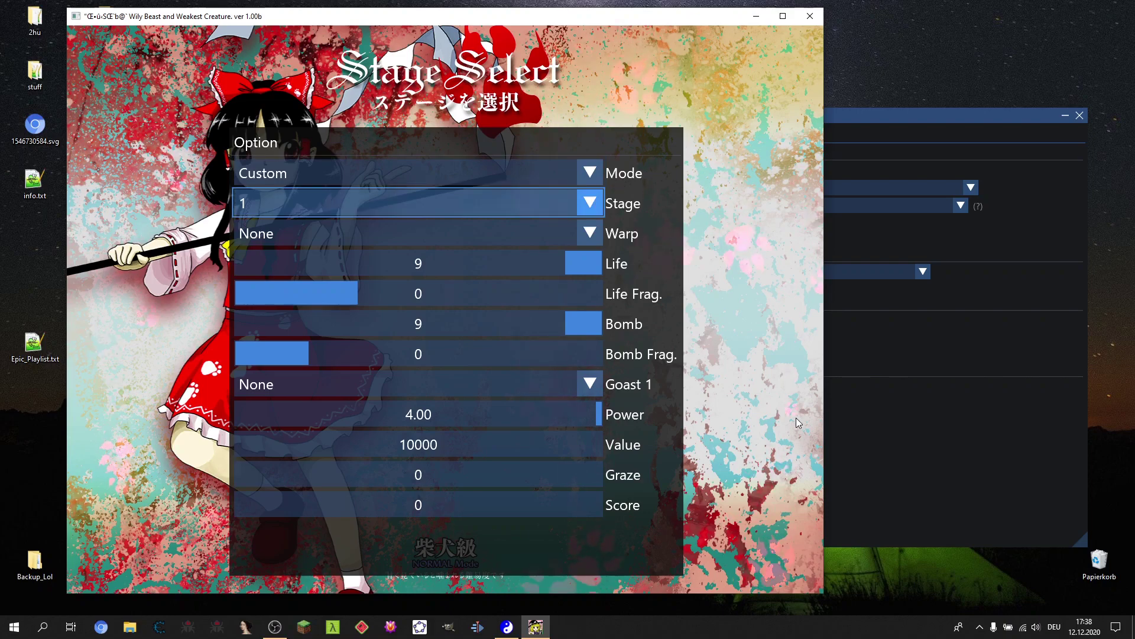
pyautogui.press('Down')
pyautogui.press('Down')
pyautogui.press('Down')
pyautogui.press('Down')
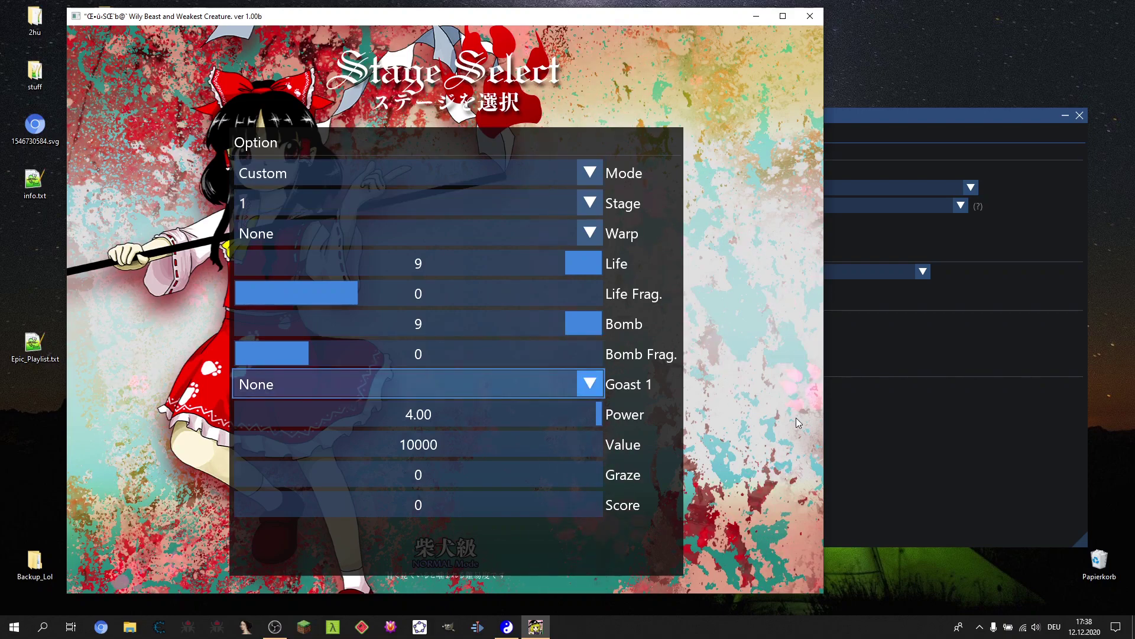
pyautogui.press('z')
pyautogui.press('x')
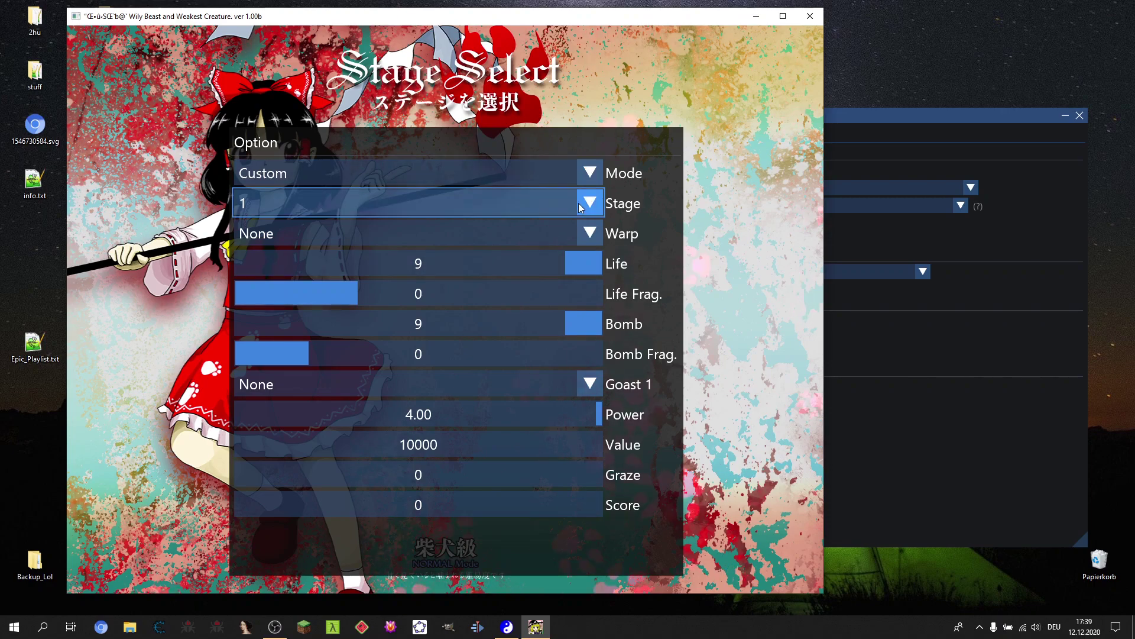
pyautogui.click(811, 16)
pyautogui.moveTo(791, 114)
pyautogui.mouseDown()
pyautogui.moveTo(593, 112)
pyautogui.moveTo(505, 80)
pyautogui.moveTo(533, 76)
pyautogui.mouseUp()
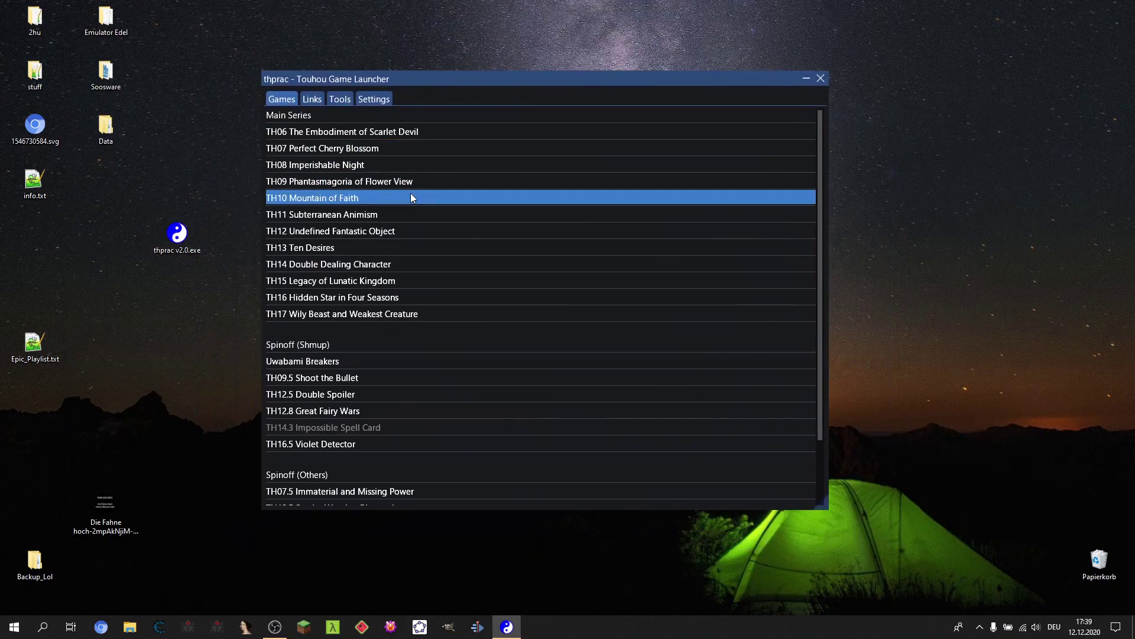
# Step: Open the TH17 page and step through its six executables, including th17c and th17_dmg_debug
pyautogui.click(352, 314)
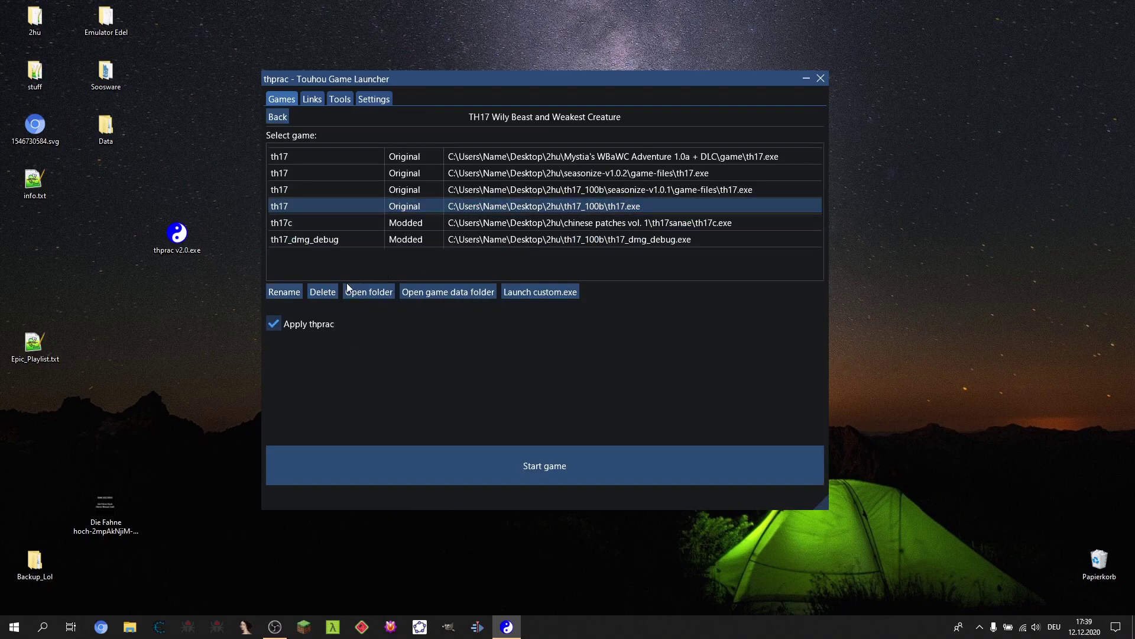
pyautogui.click(361, 159)
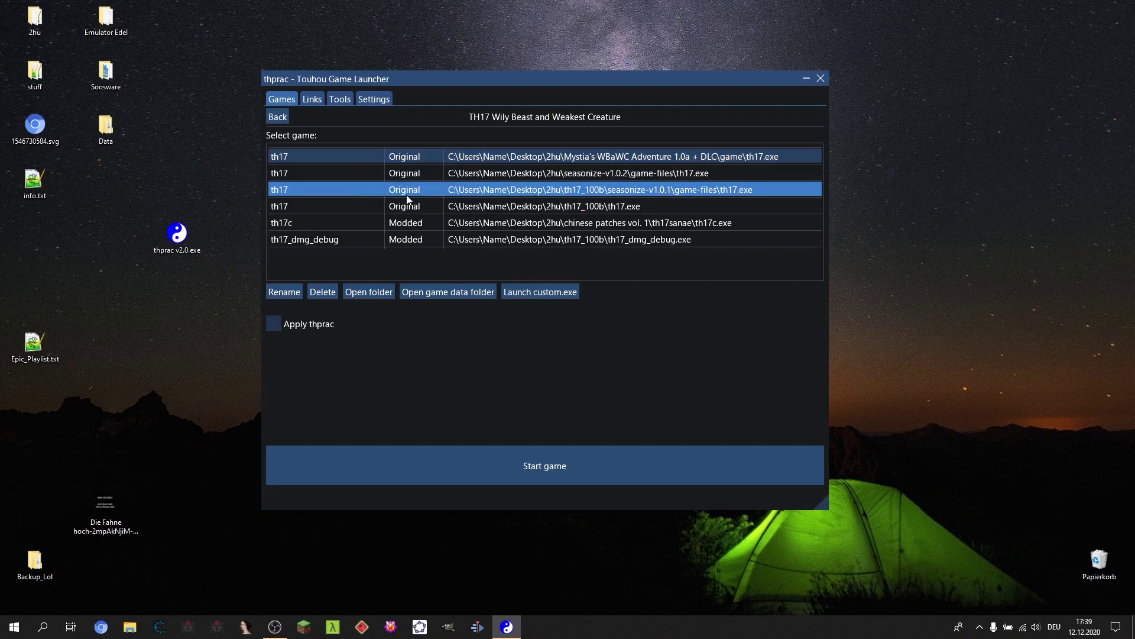
pyautogui.click(515, 173)
pyautogui.click(524, 194)
pyautogui.click(526, 207)
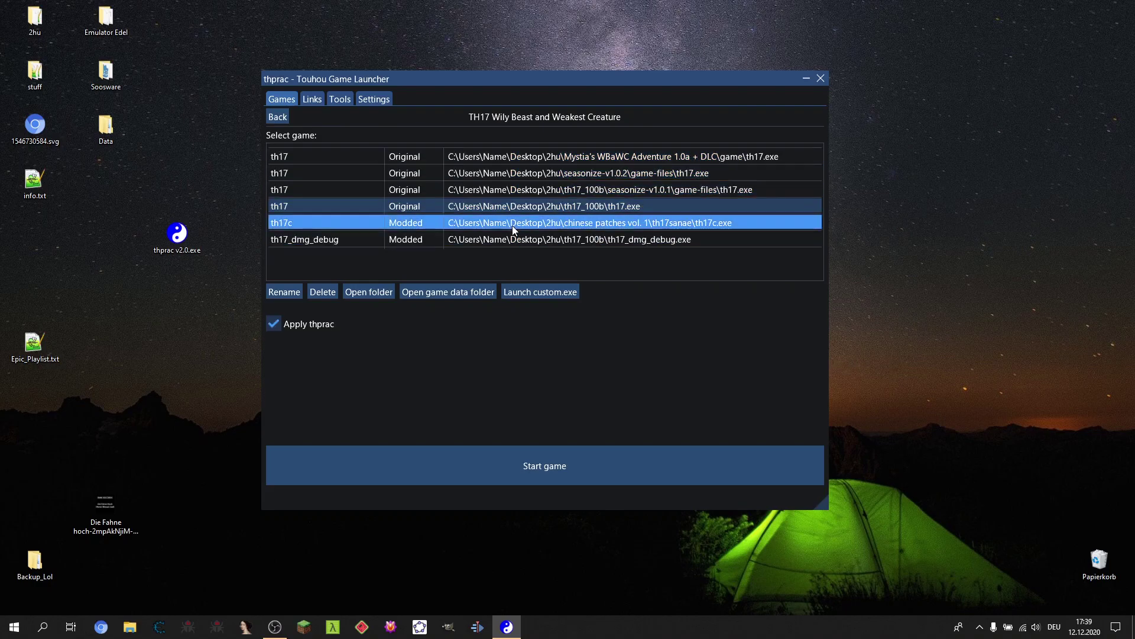
pyautogui.click(511, 224)
pyautogui.click(506, 240)
pyautogui.press('Up')
pyautogui.press('Up')
pyautogui.press('Up')
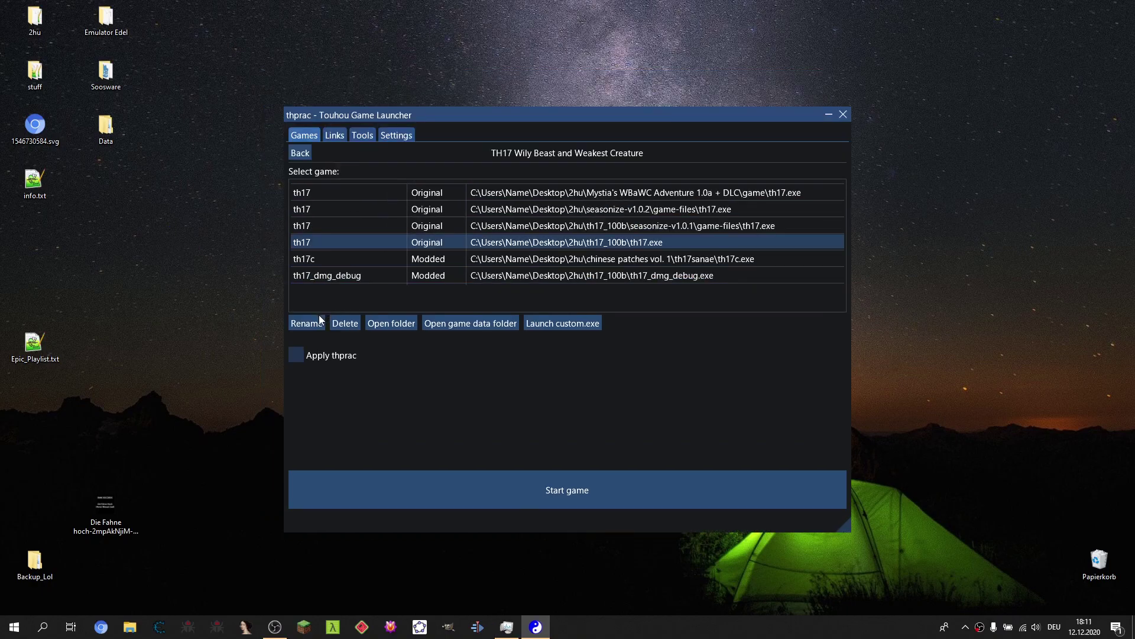
# Step: Cancel a rename of the executable, then open its install and game data folders
pyautogui.click(307, 323)
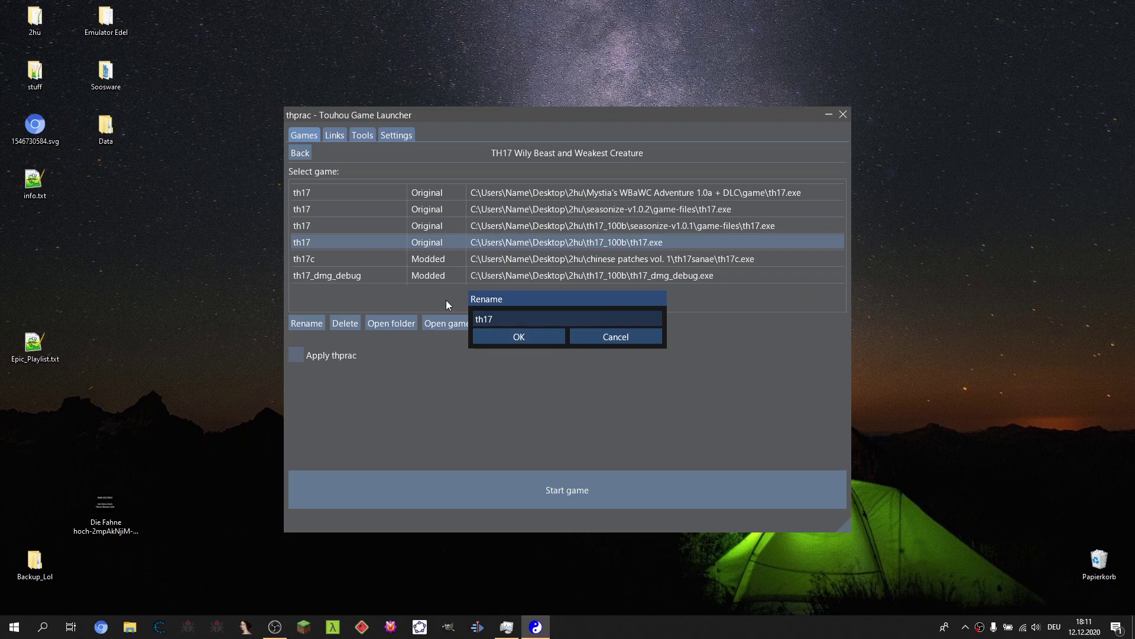
pyautogui.click(612, 335)
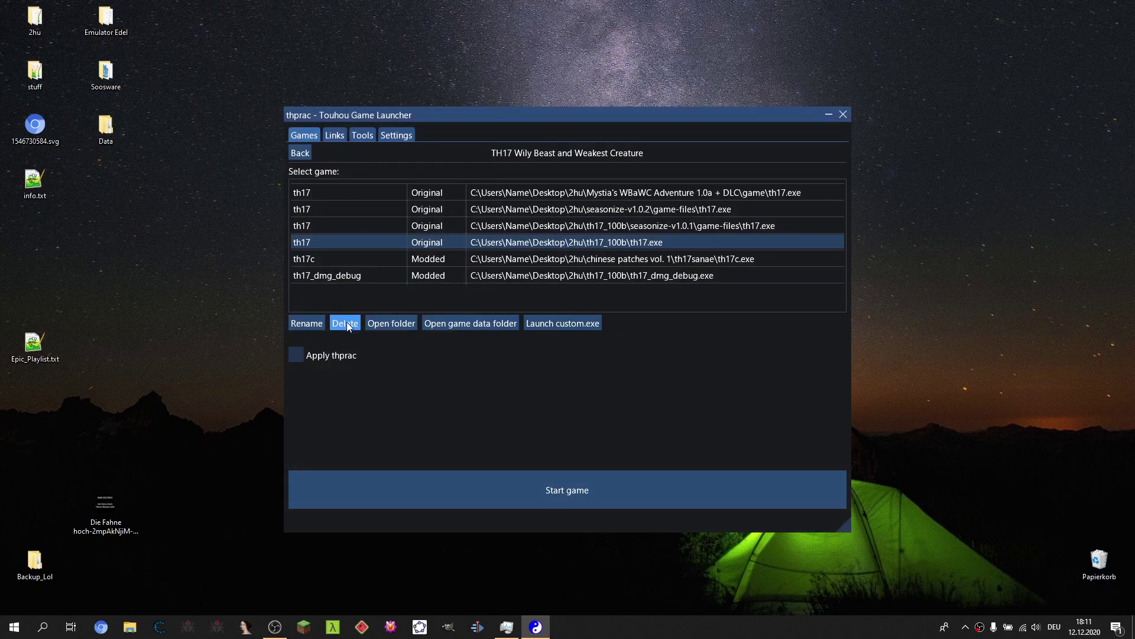
pyautogui.click(375, 324)
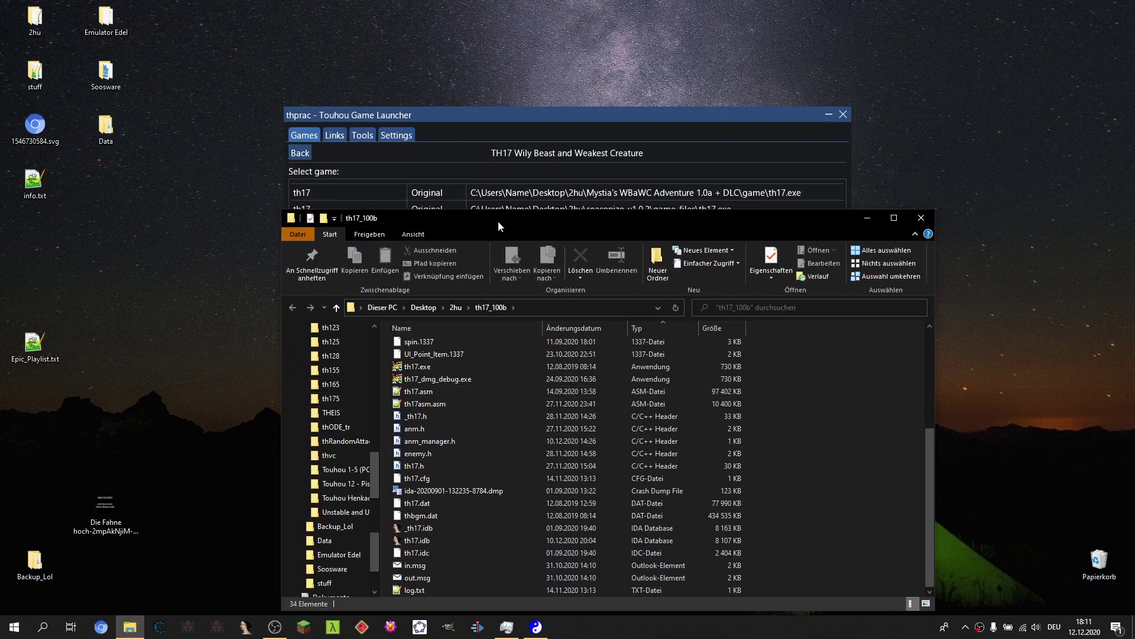
pyautogui.click(523, 120)
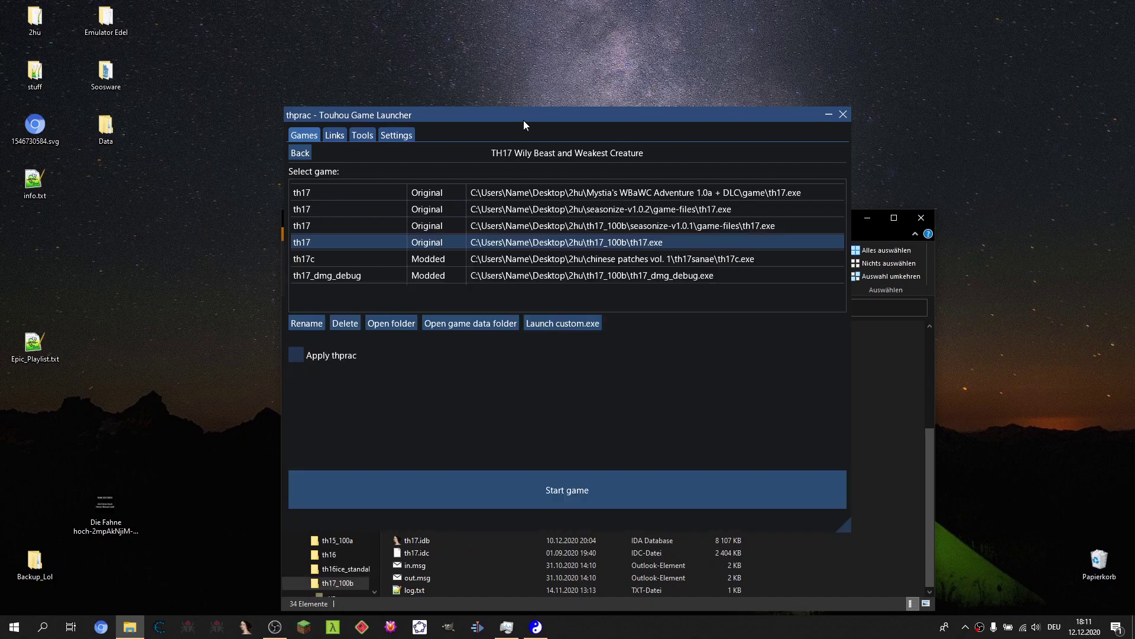
pyautogui.click(477, 323)
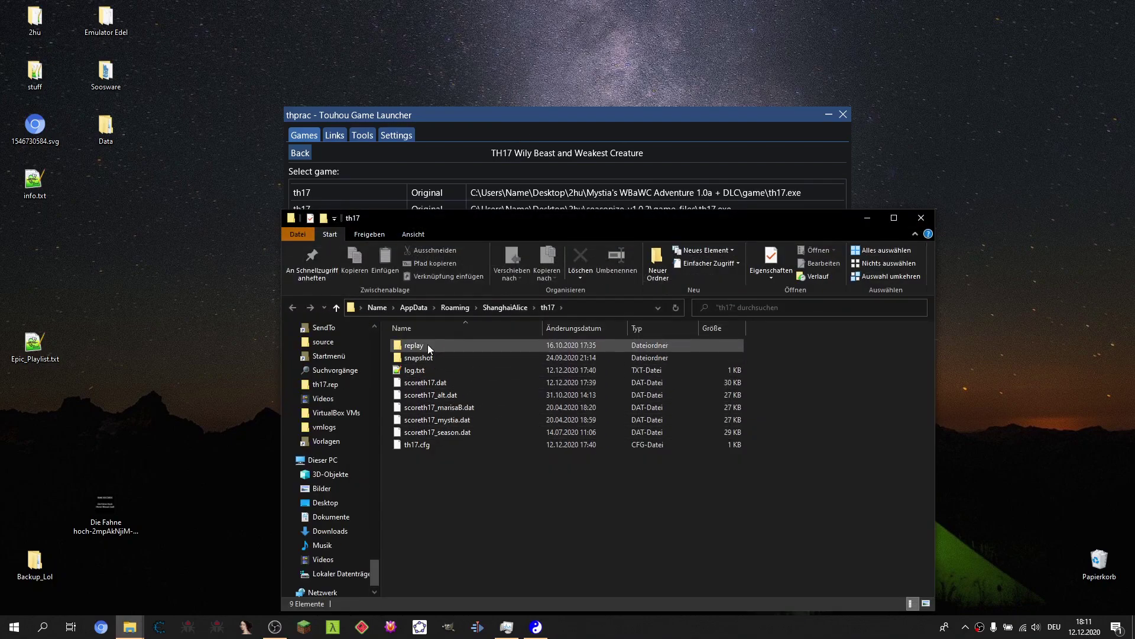
pyautogui.click(529, 110)
# Step: Select th17_100b, try launching custom.exe, and close the Explorer windows
pyautogui.click(503, 243)
pyautogui.click(535, 322)
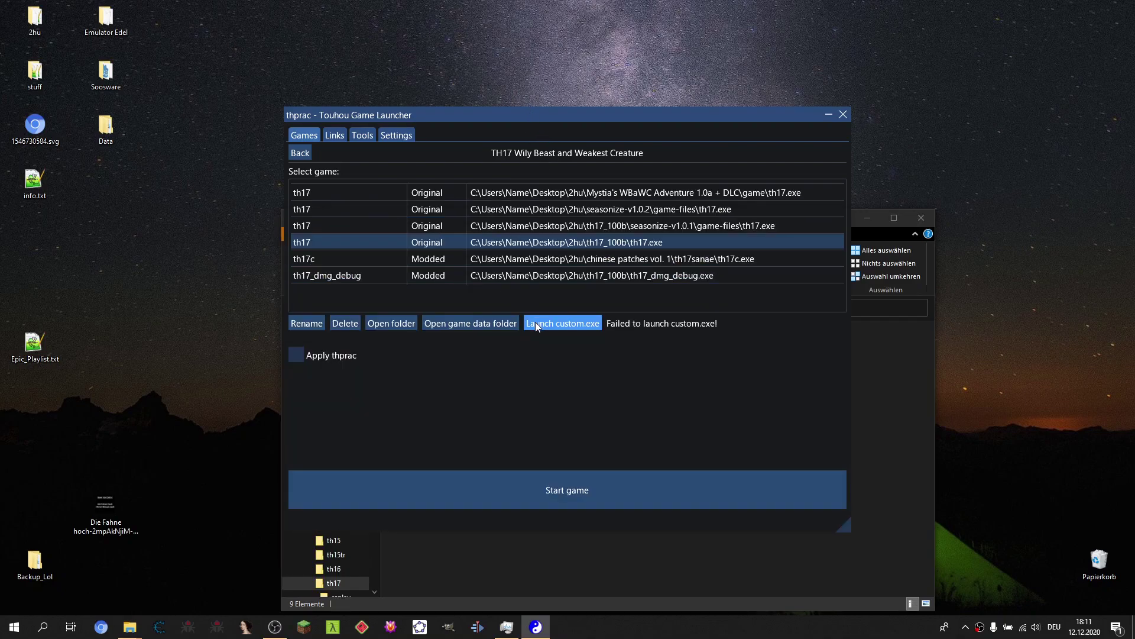
pyautogui.click(915, 221)
pyautogui.click(875, 230)
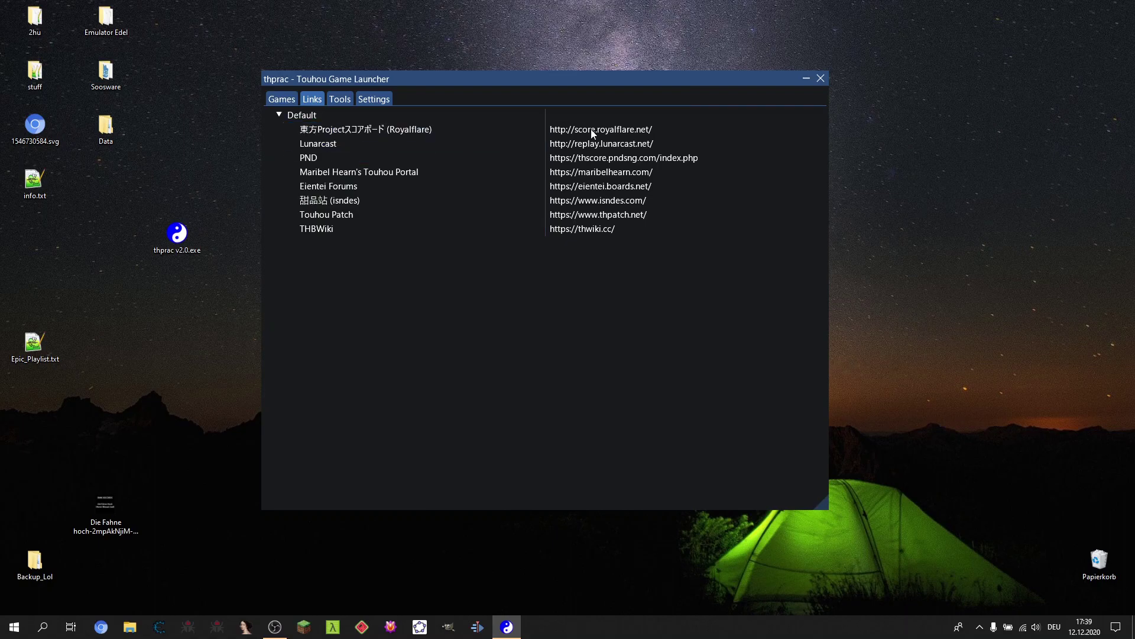
# Step: Roll a random game with the Tools page's Random game picker
pyautogui.click(396, 156)
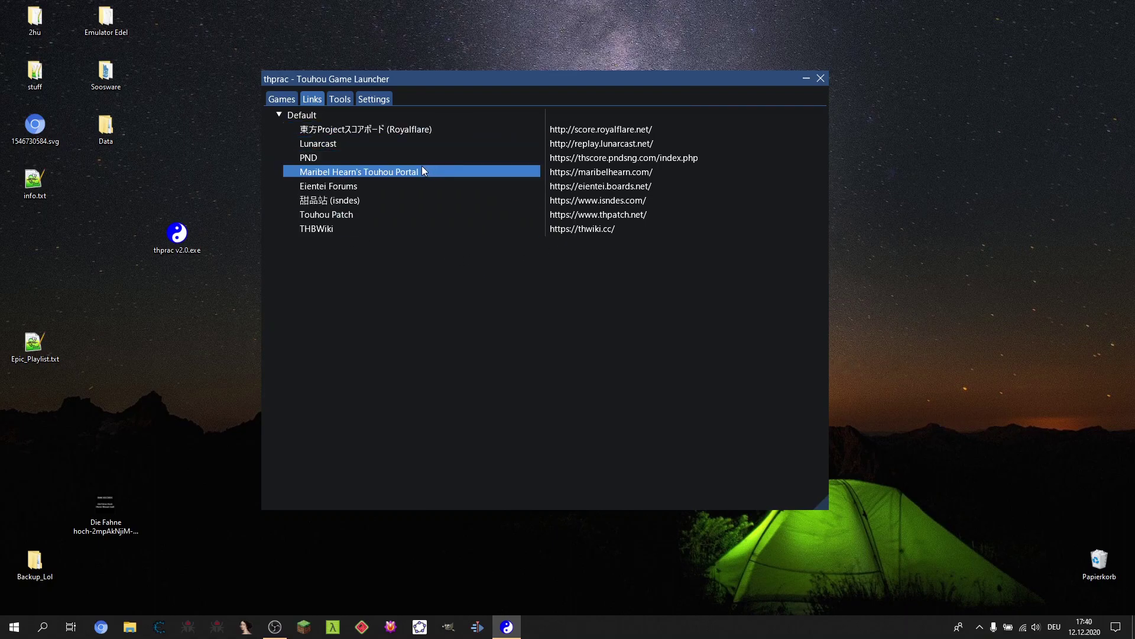
pyautogui.moveTo(589, 101)
pyautogui.mouseDown()
pyautogui.moveTo(406, 86)
pyautogui.moveTo(353, 94)
pyautogui.moveTo(323, 125)
pyautogui.moveTo(532, 83)
pyautogui.moveTo(561, 56)
pyautogui.mouseUp()
pyautogui.click(654, 257)
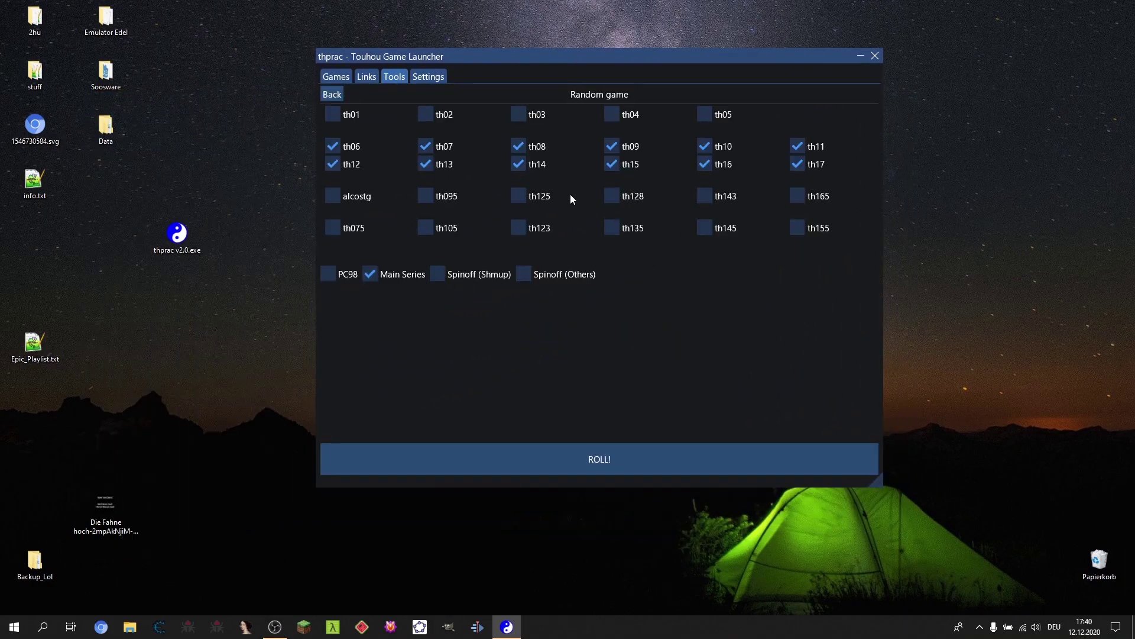
pyautogui.click(569, 450)
pyautogui.click(334, 95)
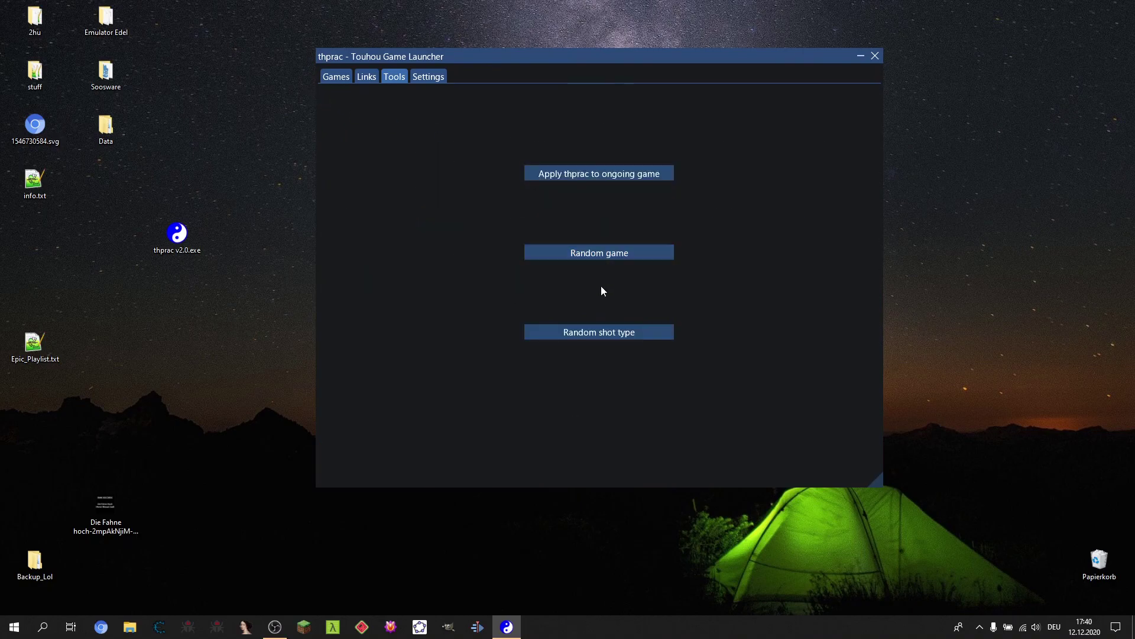
# Step: Roll a random shot type, then apply thprac to the running th17 and confirm
pyautogui.click(592, 327)
pyautogui.click(560, 459)
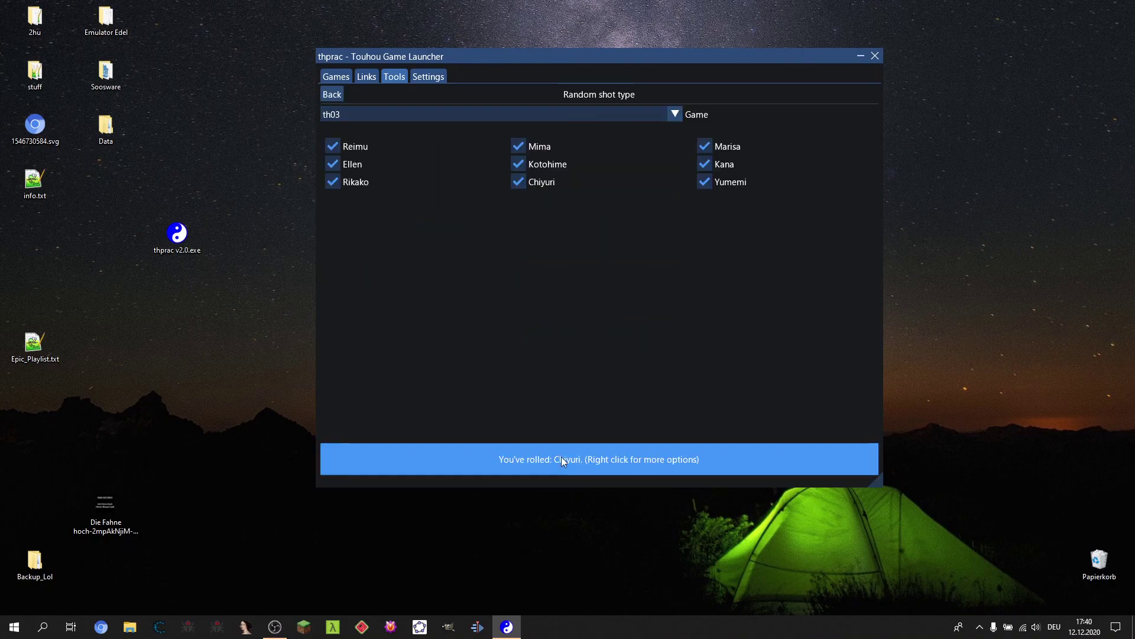
pyautogui.click(333, 102)
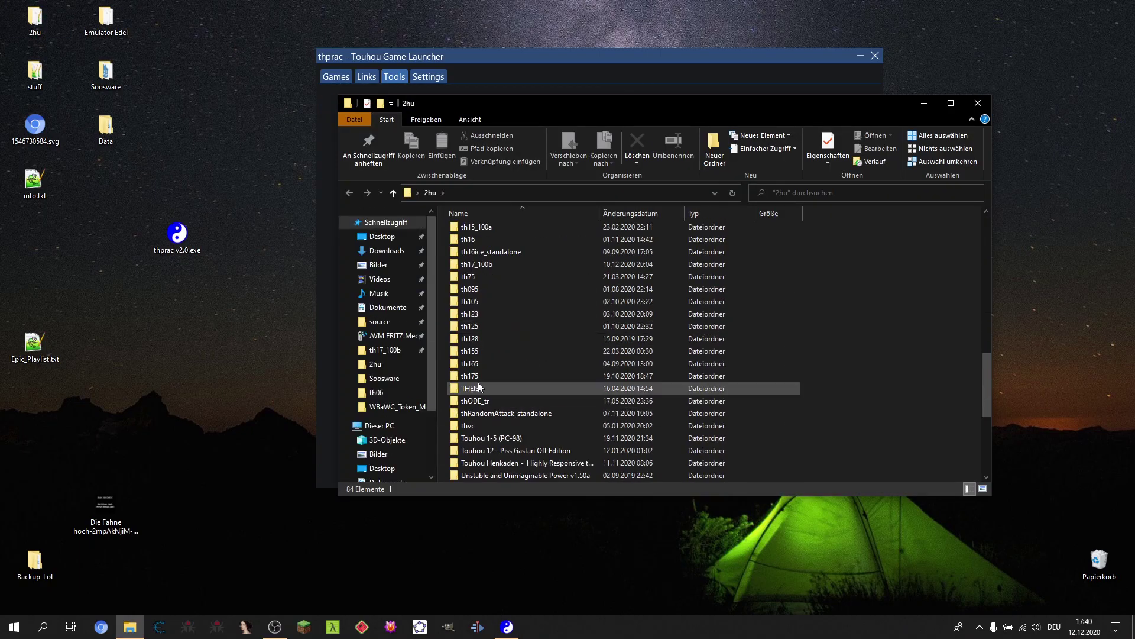
pyautogui.click(555, 352)
pyautogui.click(649, 353)
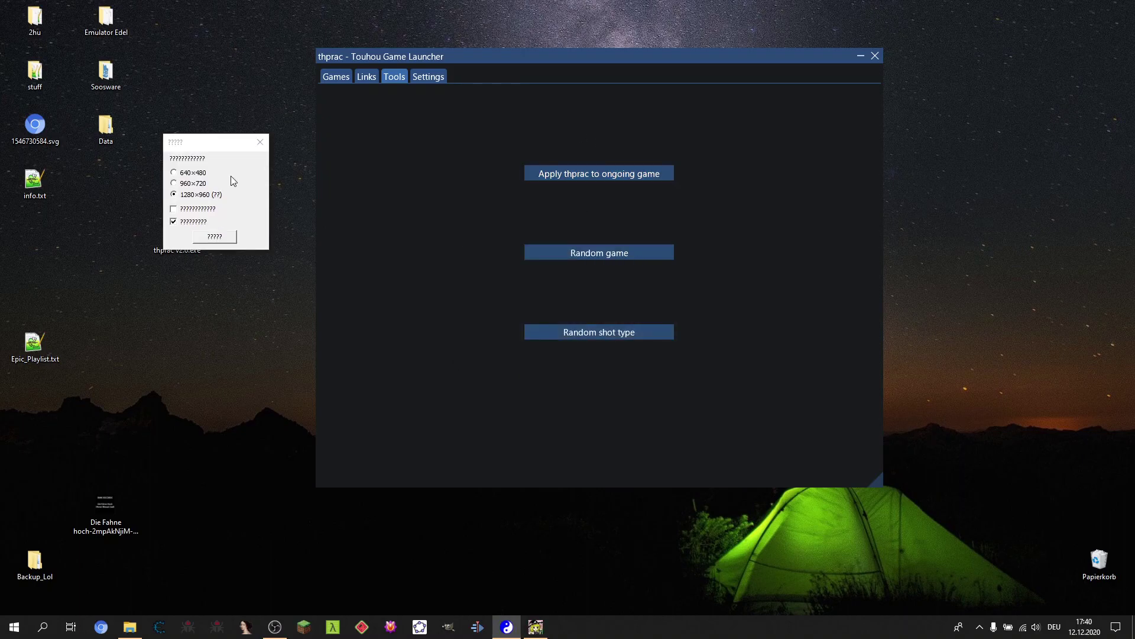
pyautogui.click(432, 77)
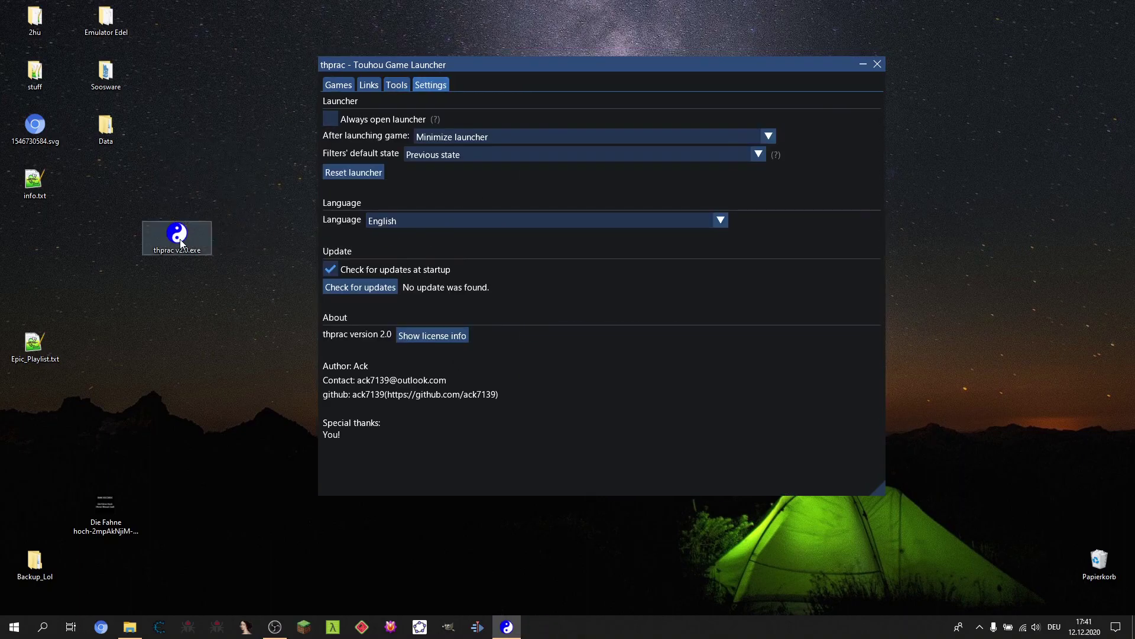
pyautogui.moveTo(180, 239)
pyautogui.mouseDown()
pyautogui.moveTo(218, 257)
pyautogui.moveTo(215, 198)
pyautogui.mouseUp()
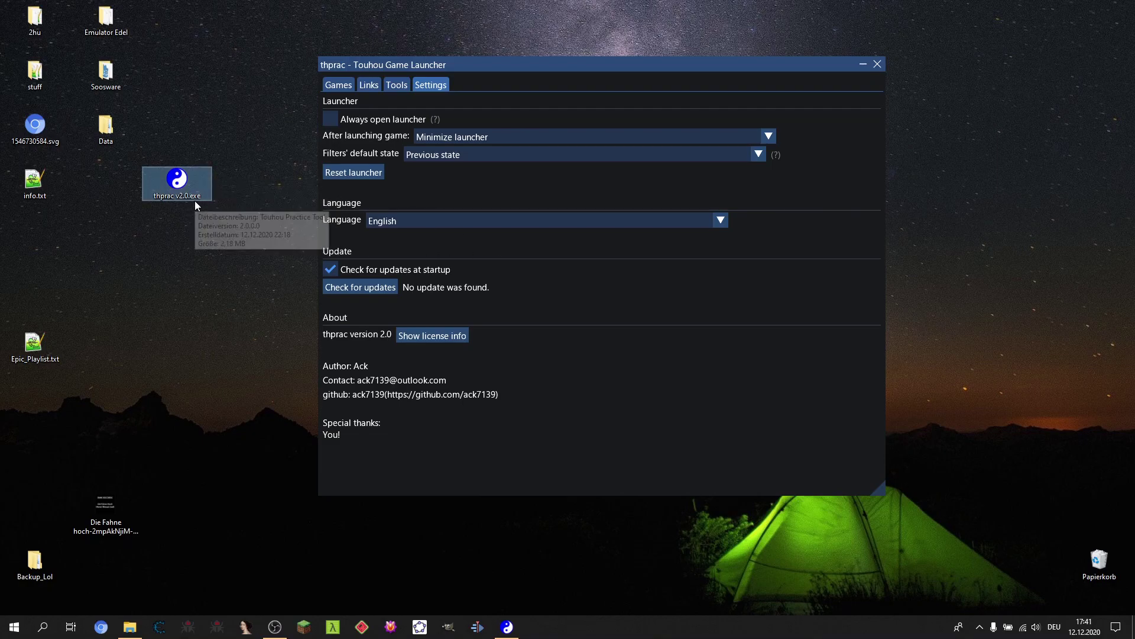
pyautogui.click(577, 113)
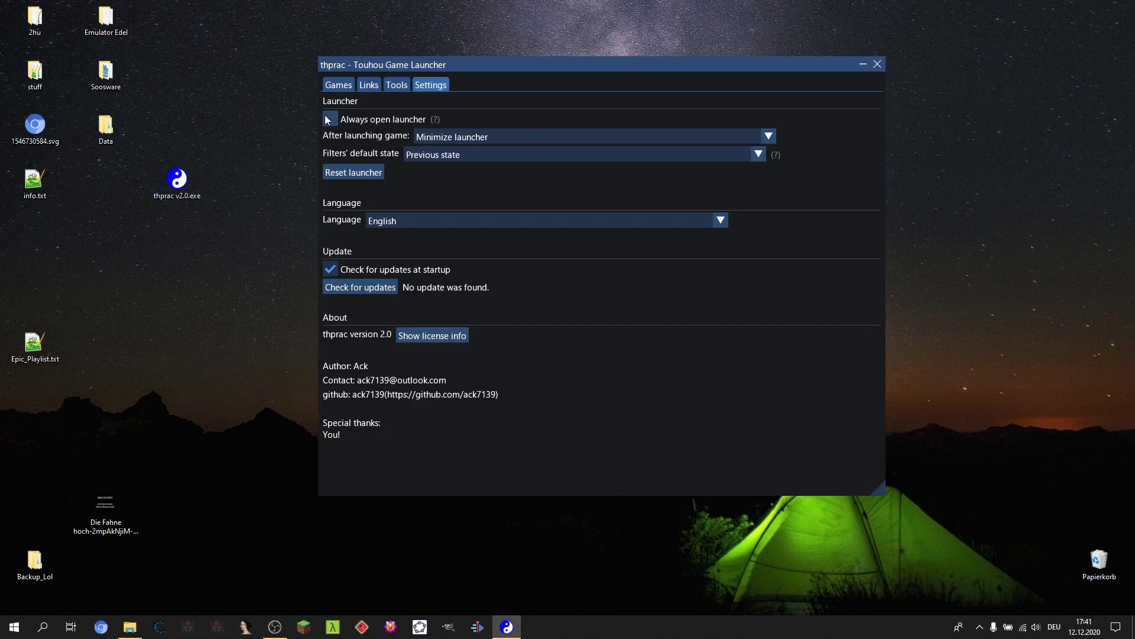
pyautogui.click(342, 122)
pyautogui.click(477, 138)
pyautogui.click(478, 137)
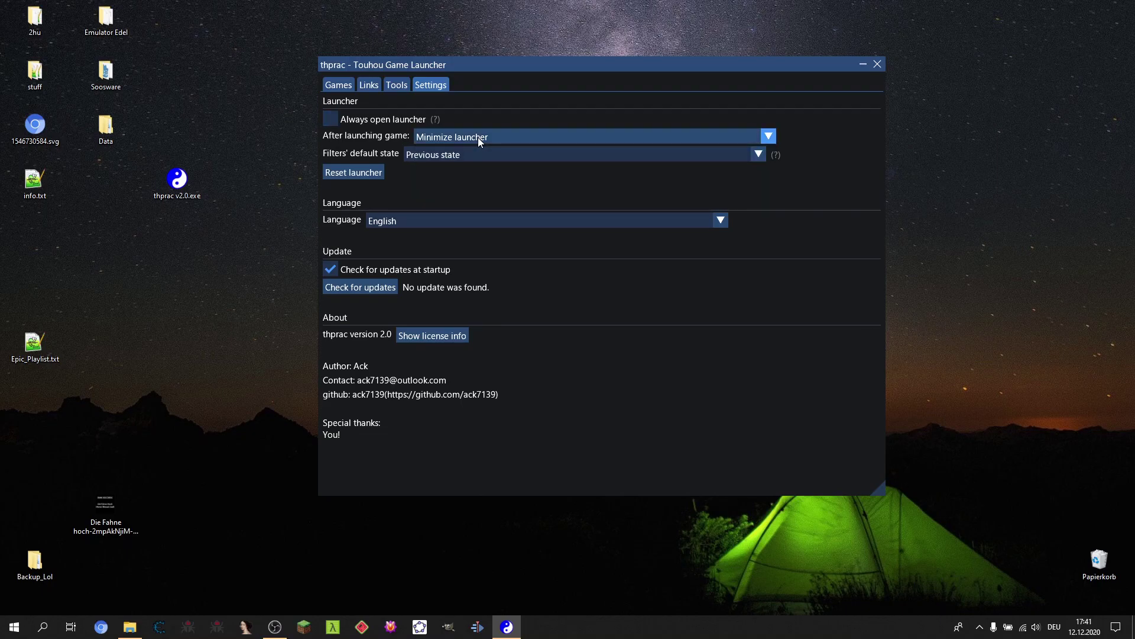
pyautogui.moveTo(456, 65); pyautogui.dragTo(422, 85)
pyautogui.click(424, 154)
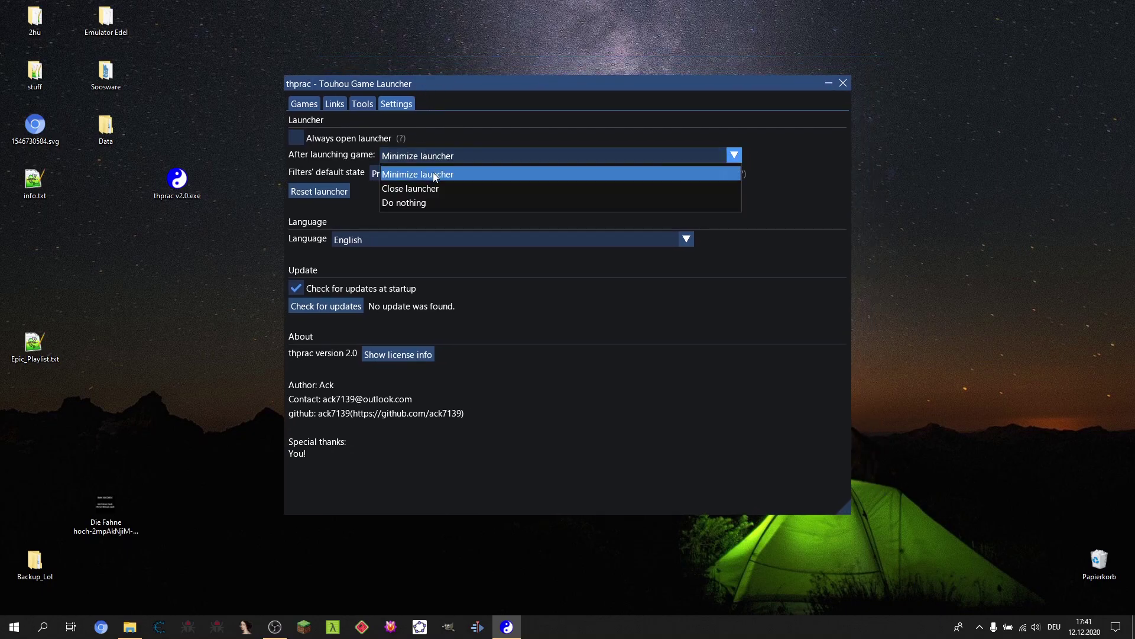
pyautogui.click(423, 189)
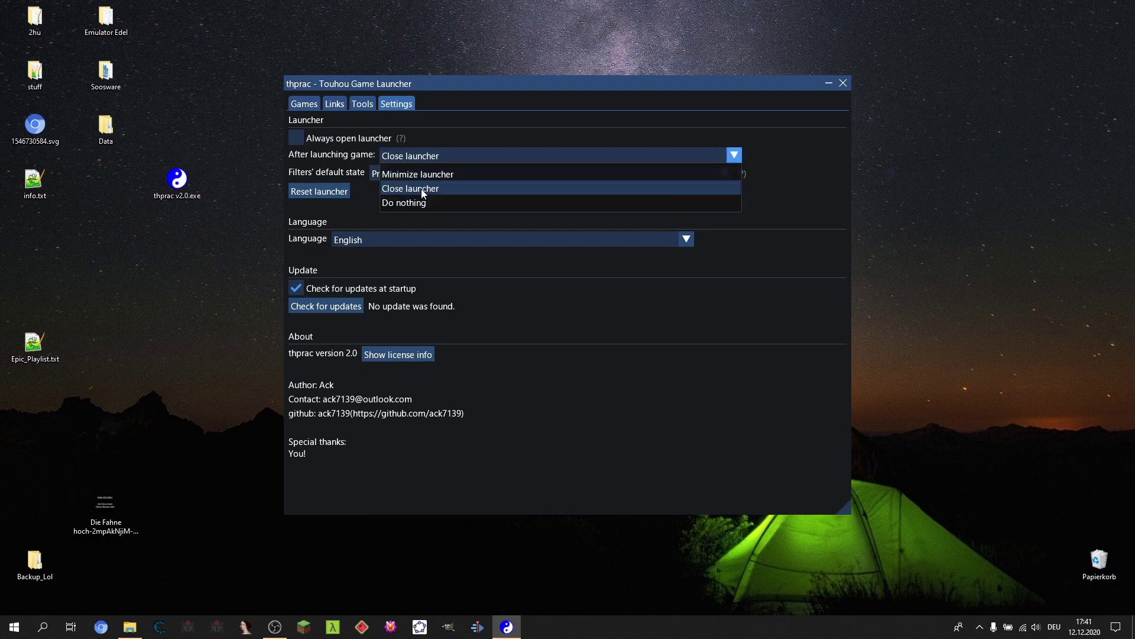
pyautogui.click(424, 202)
pyautogui.click(421, 155)
pyautogui.click(417, 173)
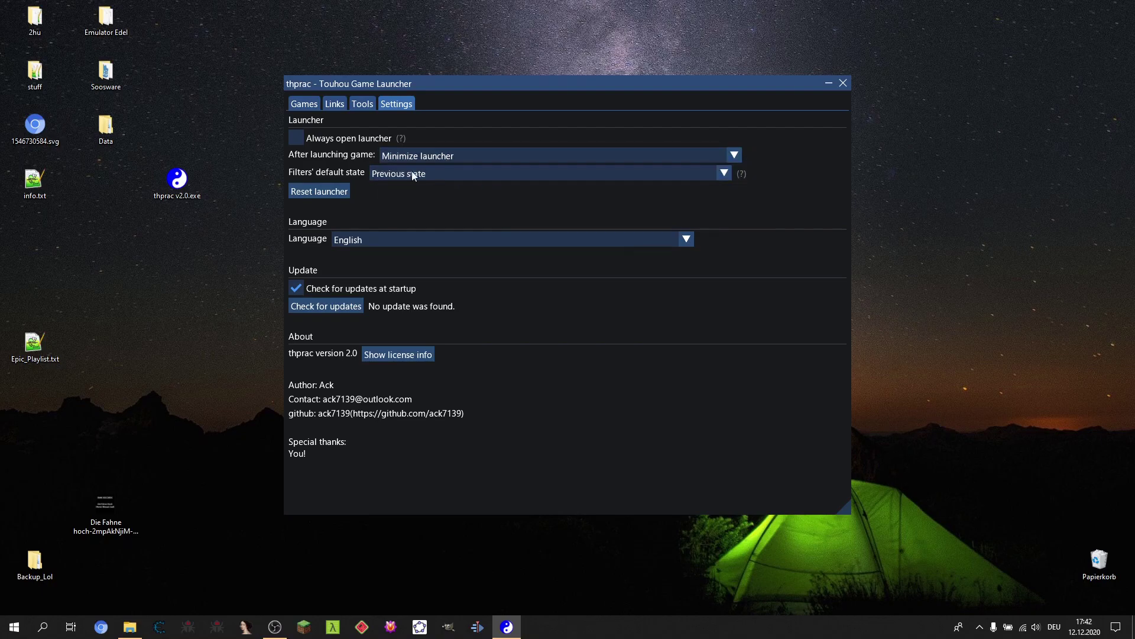
# Step: Look over the Links list, expanding and collapsing the Default link group
pyautogui.click(335, 104)
pyautogui.click(338, 121)
pyautogui.click(314, 120)
pyautogui.click(307, 119)
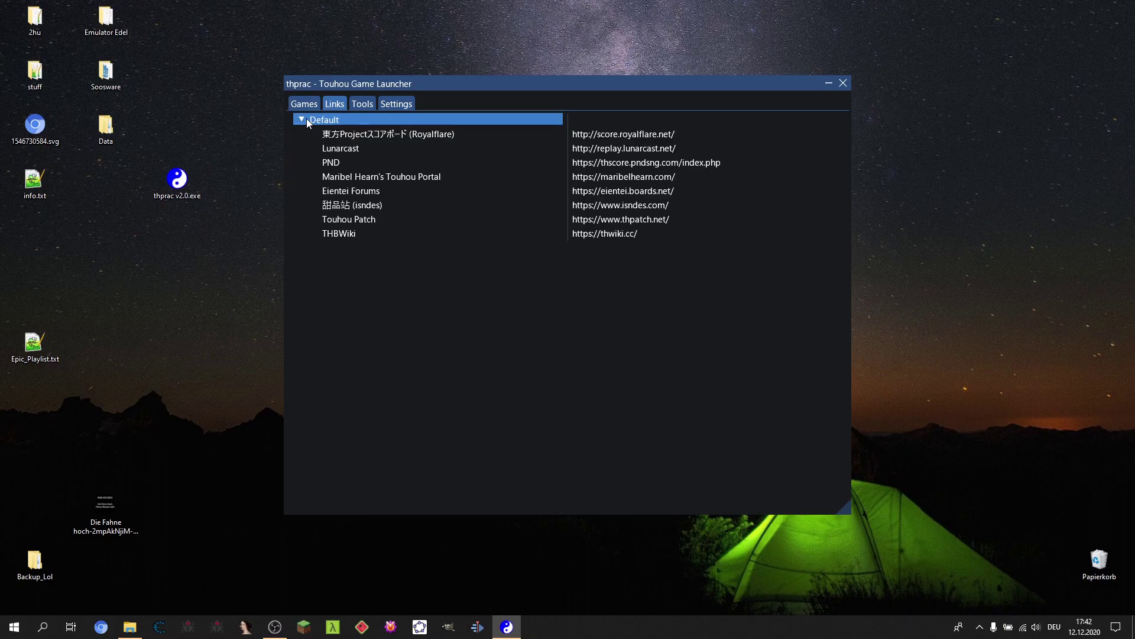
pyautogui.click(302, 119)
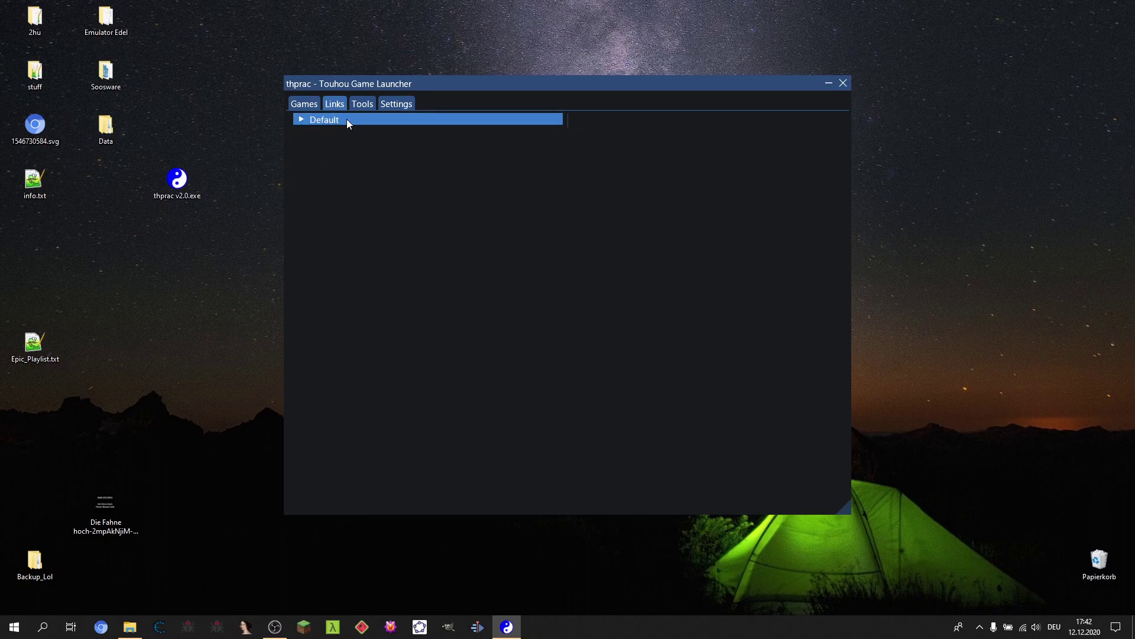
# Step: In launcher settings, set the filters' default state to Close
pyautogui.click(395, 107)
pyautogui.click(399, 172)
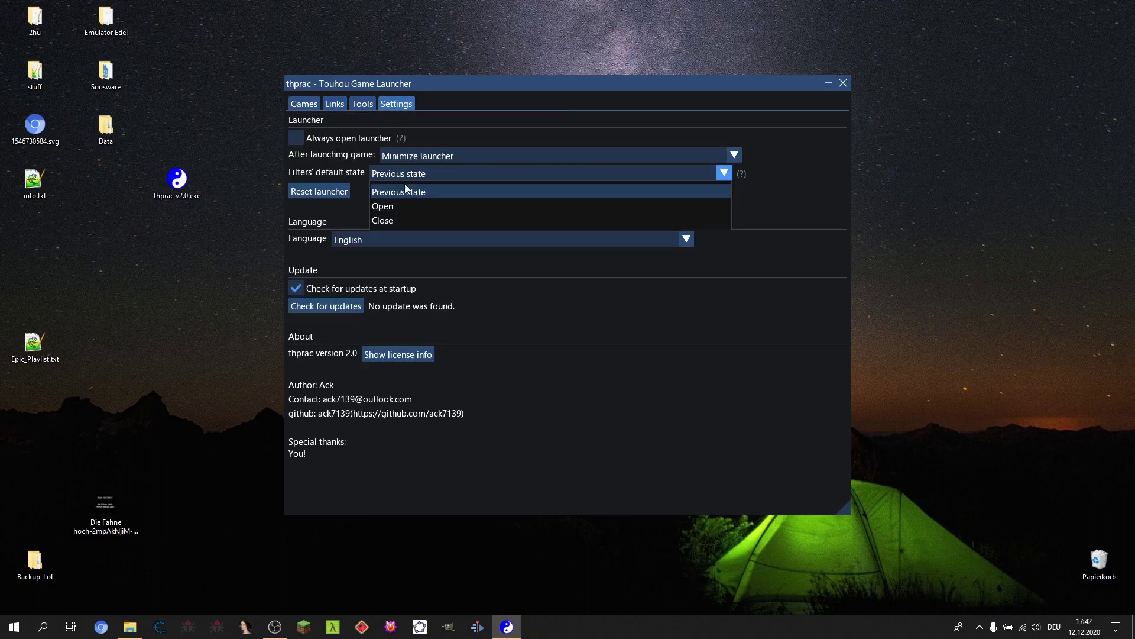
pyautogui.click(400, 216)
pyautogui.click(395, 177)
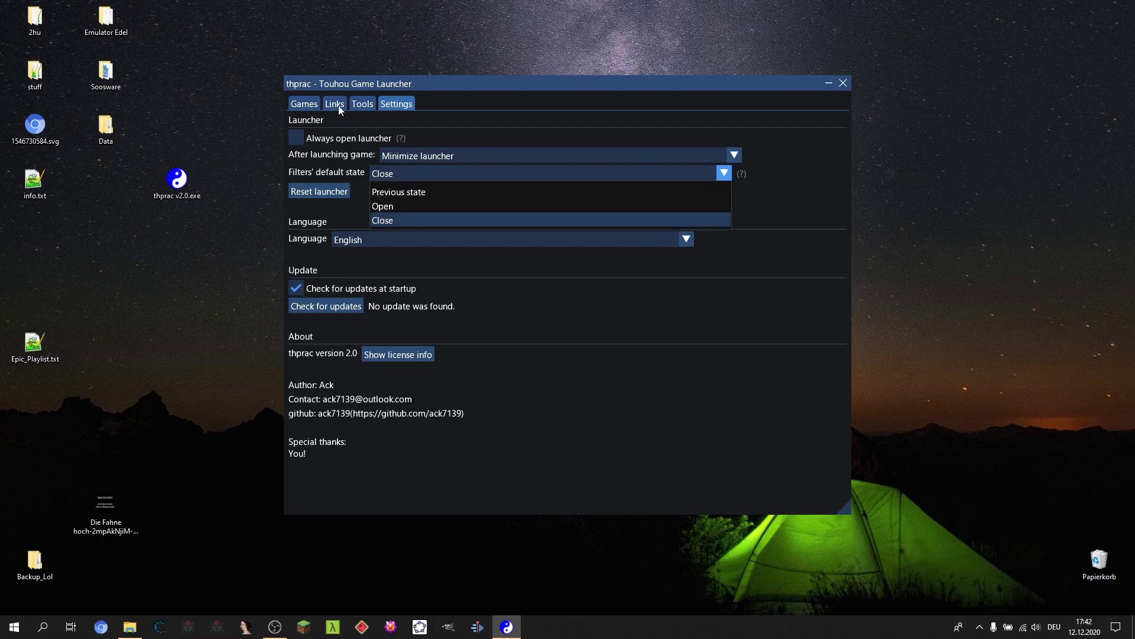
pyautogui.click(337, 105)
# Step: Check the Default link group again, then request a launcher reset from settings
pyautogui.click(338, 105)
pyautogui.click(333, 121)
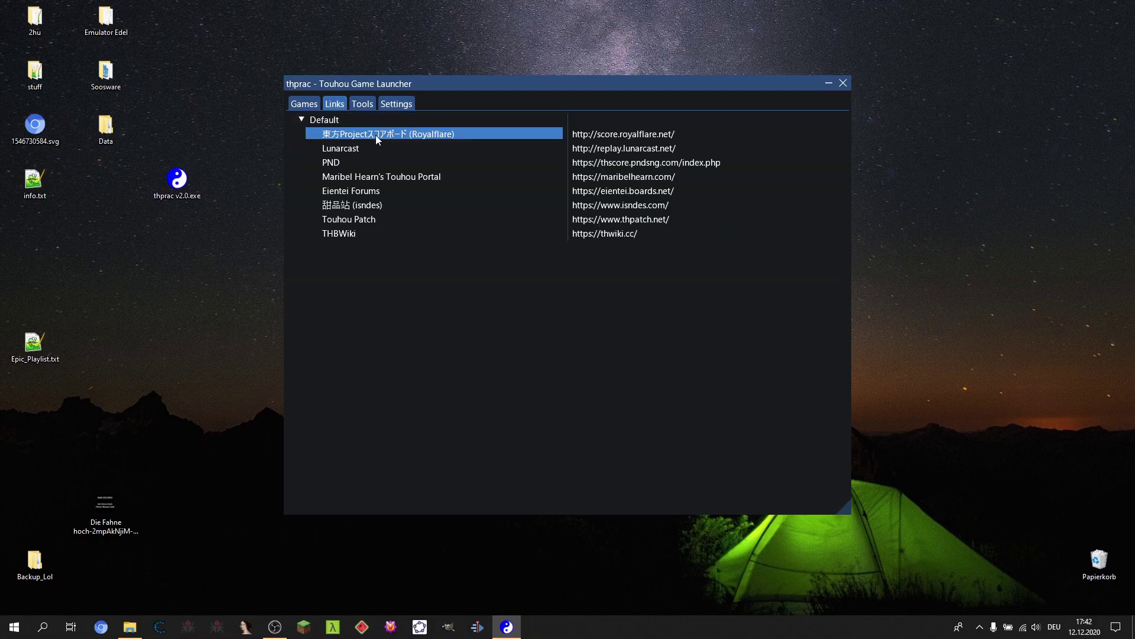
pyautogui.click(395, 105)
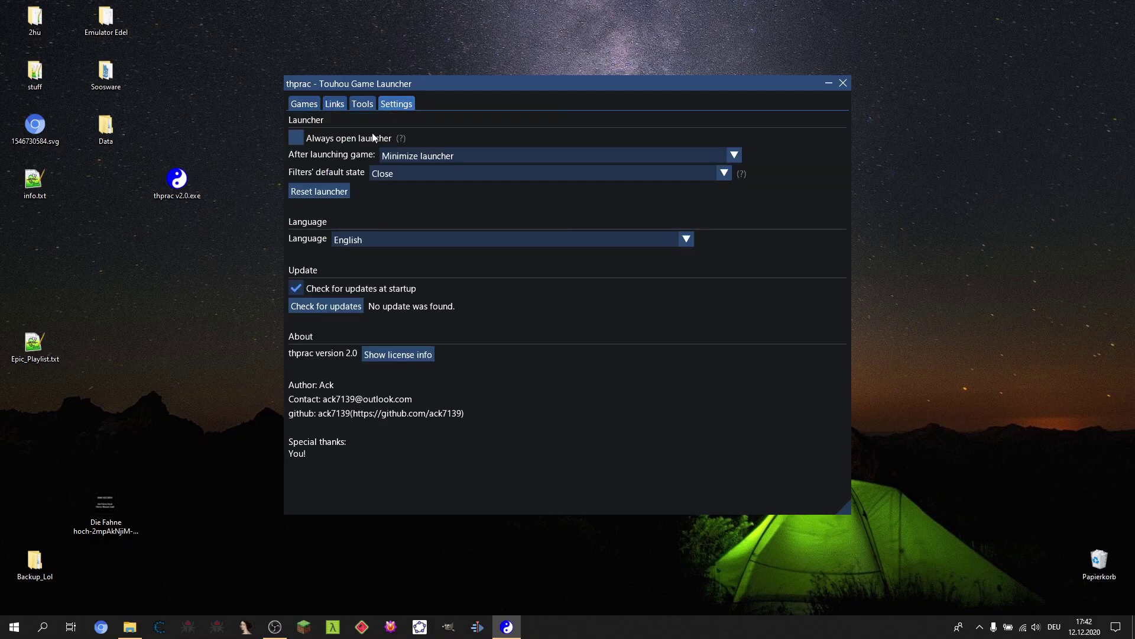
pyautogui.click(338, 107)
pyautogui.click(395, 104)
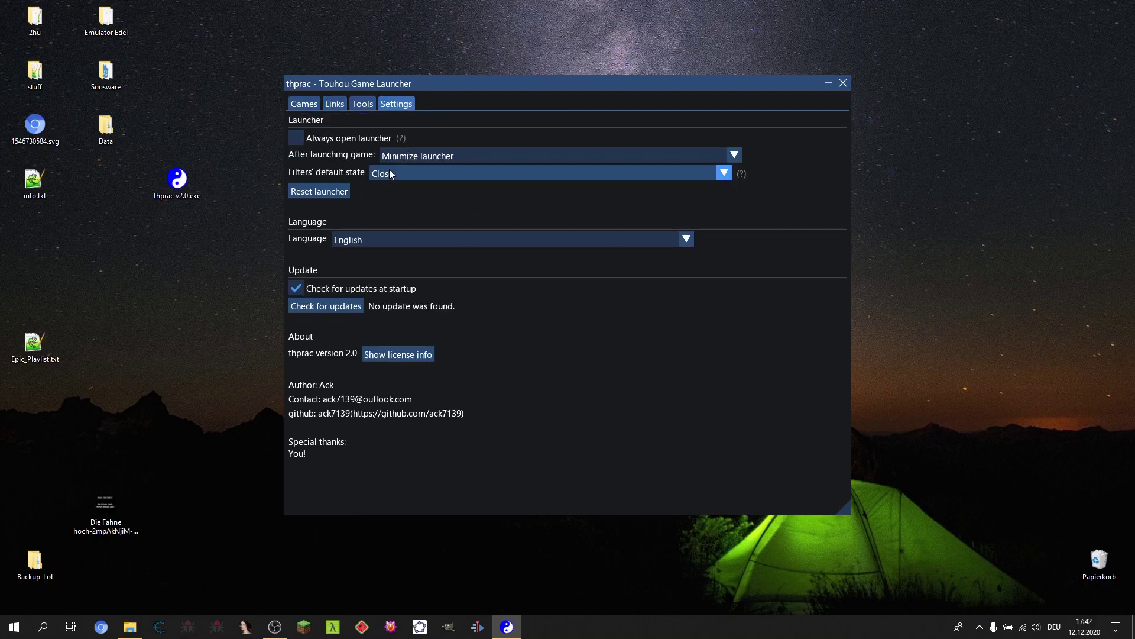
pyautogui.click(332, 192)
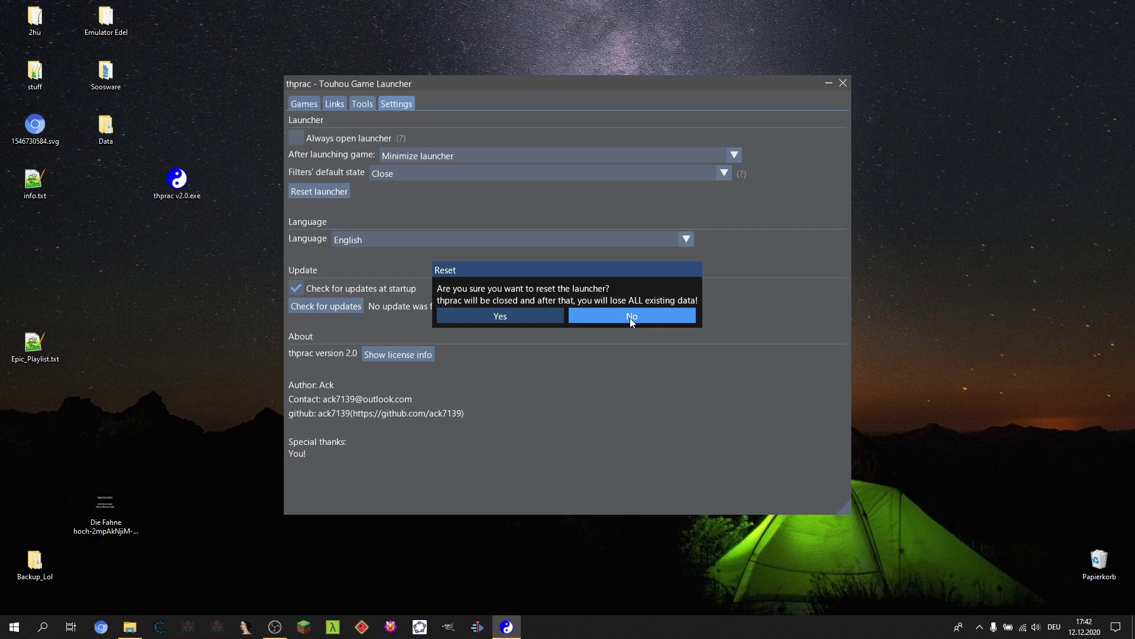
# Step: Decline the launcher reset and keep English as the interface language
pyautogui.click(631, 317)
pyautogui.click(651, 239)
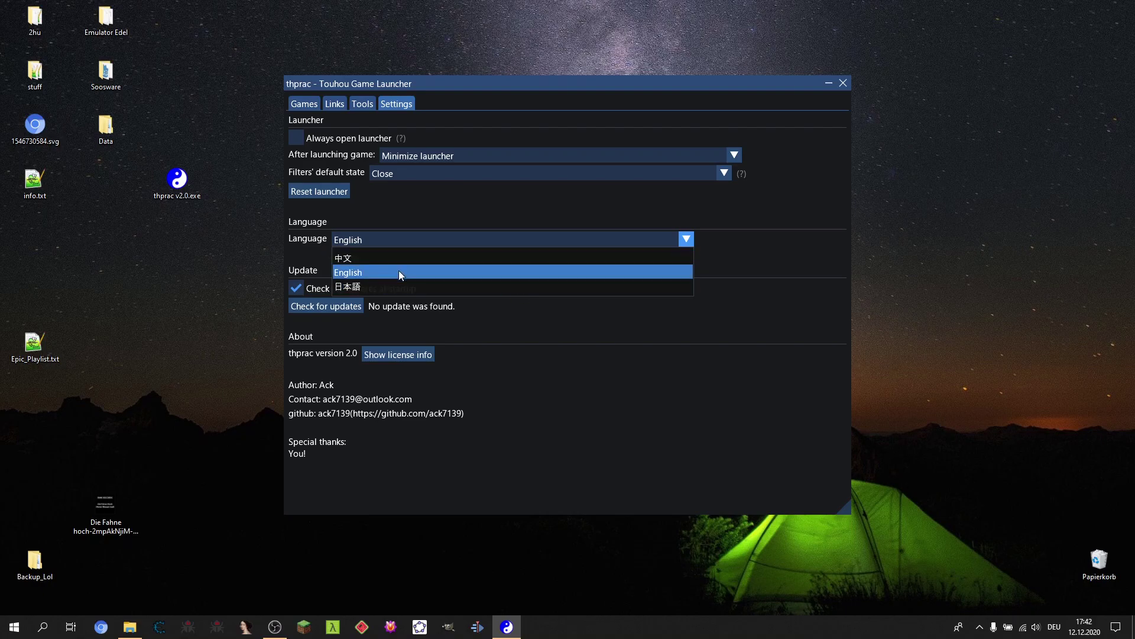
pyautogui.click(392, 237)
# Step: Check for thprac updates, then view thprac's own license text
pyautogui.moveTo(424, 84)
pyautogui.mouseDown()
pyautogui.moveTo(280, 83)
pyautogui.moveTo(450, 71)
pyautogui.moveTo(424, 69)
pyautogui.mouseUp()
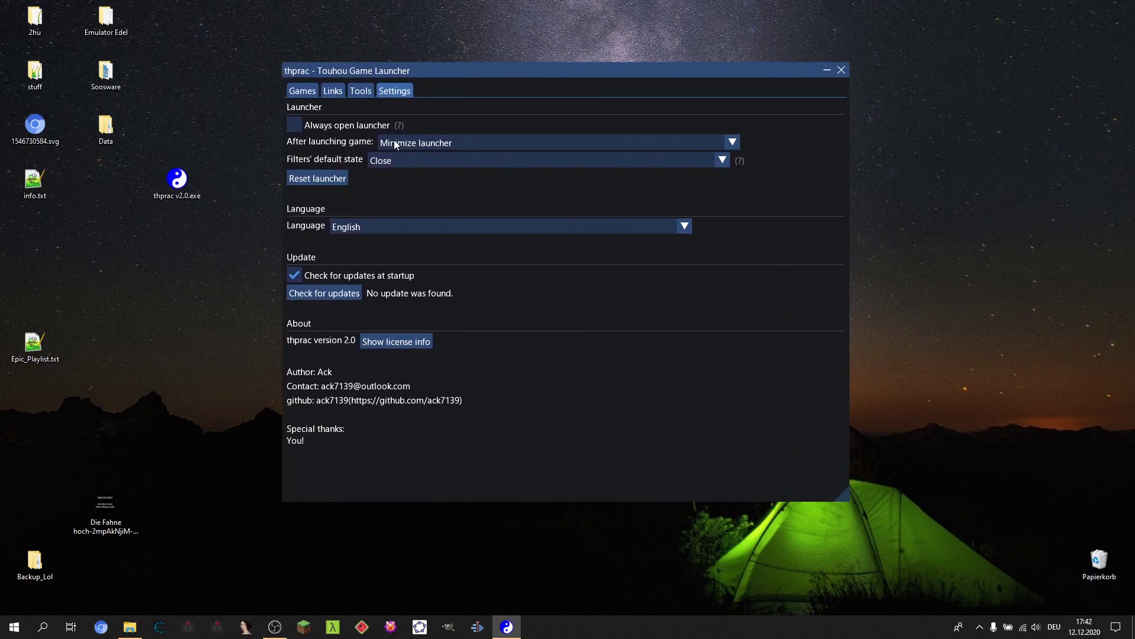
pyautogui.click(340, 291)
pyautogui.click(398, 342)
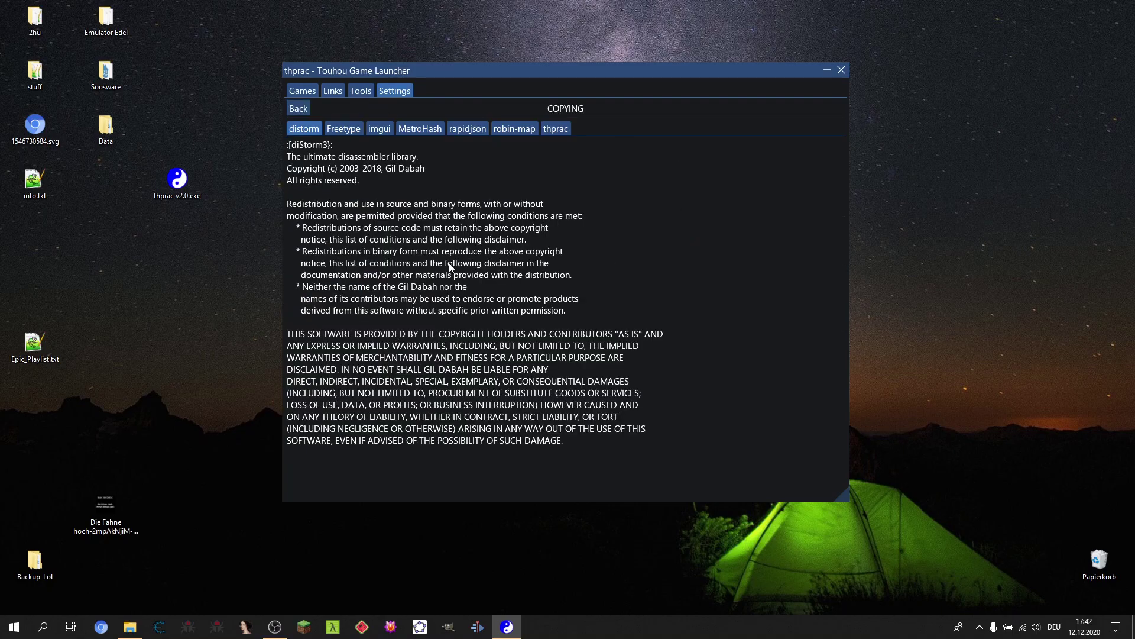
pyautogui.click(556, 129)
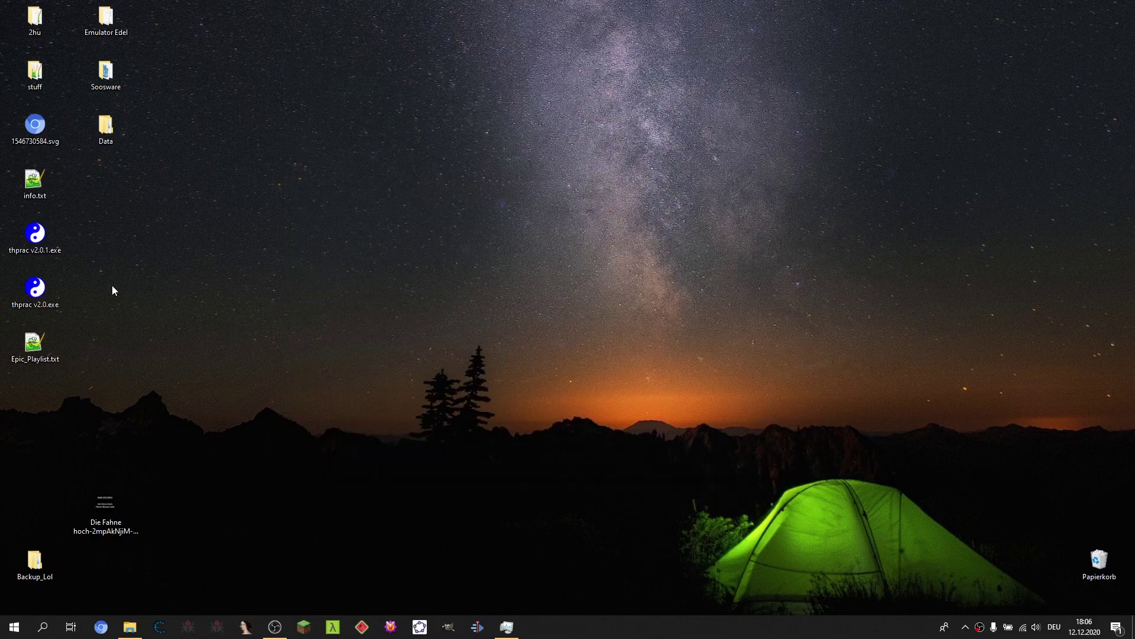
# Step: Arrange the thprac v2.0.exe icon below thprac v2.0.1.exe on the desktop
pyautogui.moveTo(50, 244); pyautogui.dragTo(404, 243)
pyautogui.moveTo(476, 353); pyautogui.dragTo(362, 232)
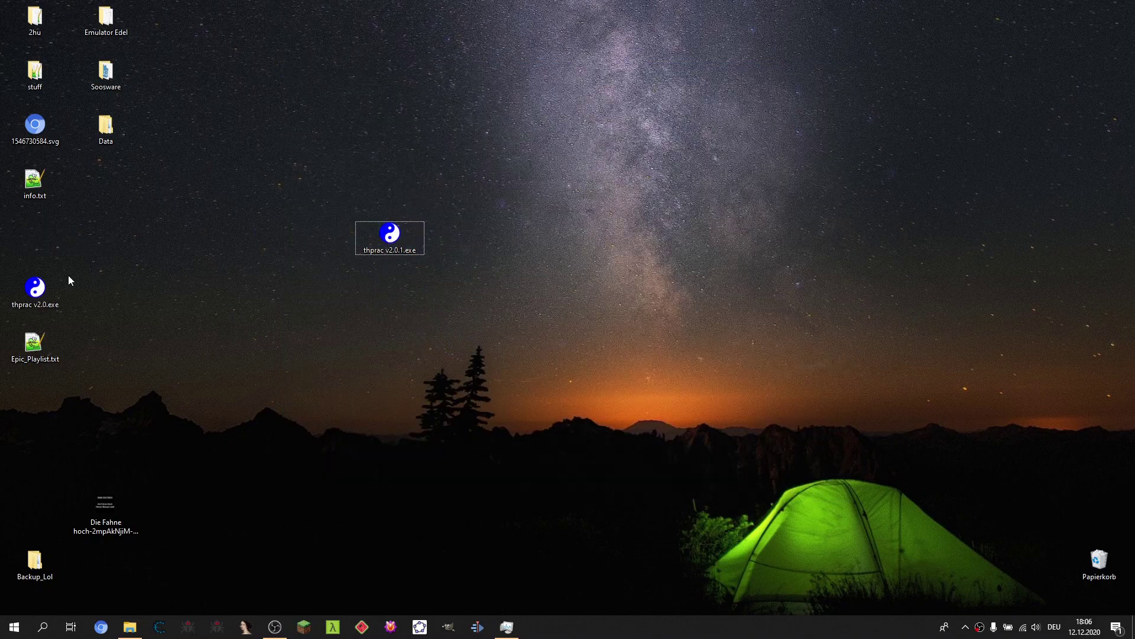
pyautogui.moveTo(68, 281)
pyautogui.mouseDown()
pyautogui.moveTo(376, 292)
pyautogui.moveTo(393, 305)
pyautogui.mouseUp()
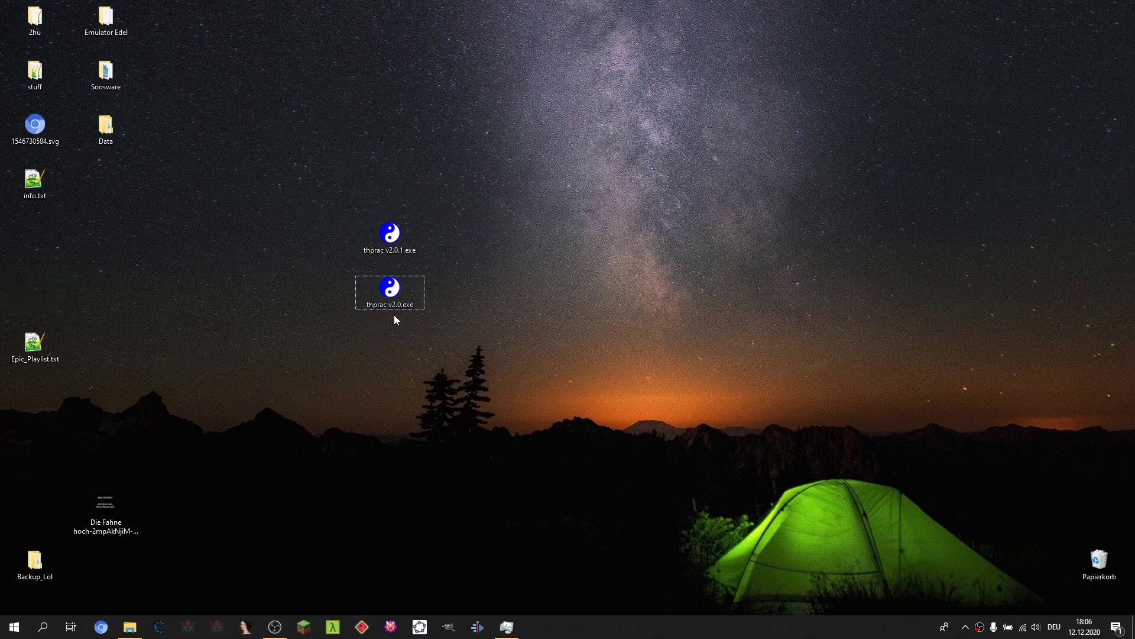
# Step: Launch thprac v2.0 and check for updates in its settings, finding v2.0.1
pyautogui.doubleClick(392, 293)
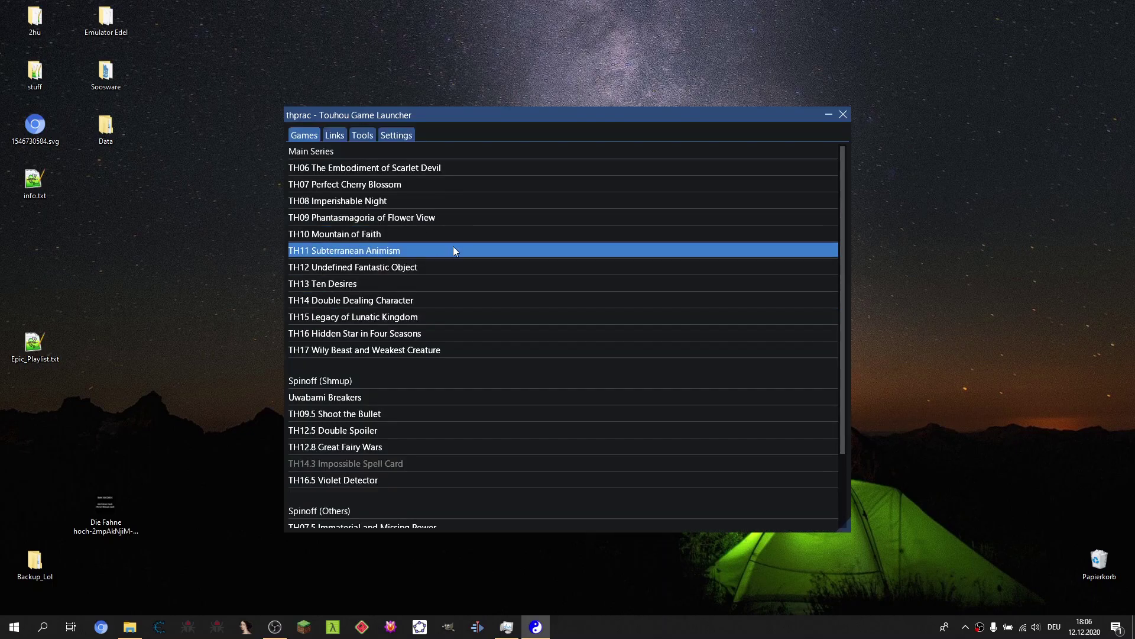
pyautogui.click(642, 370)
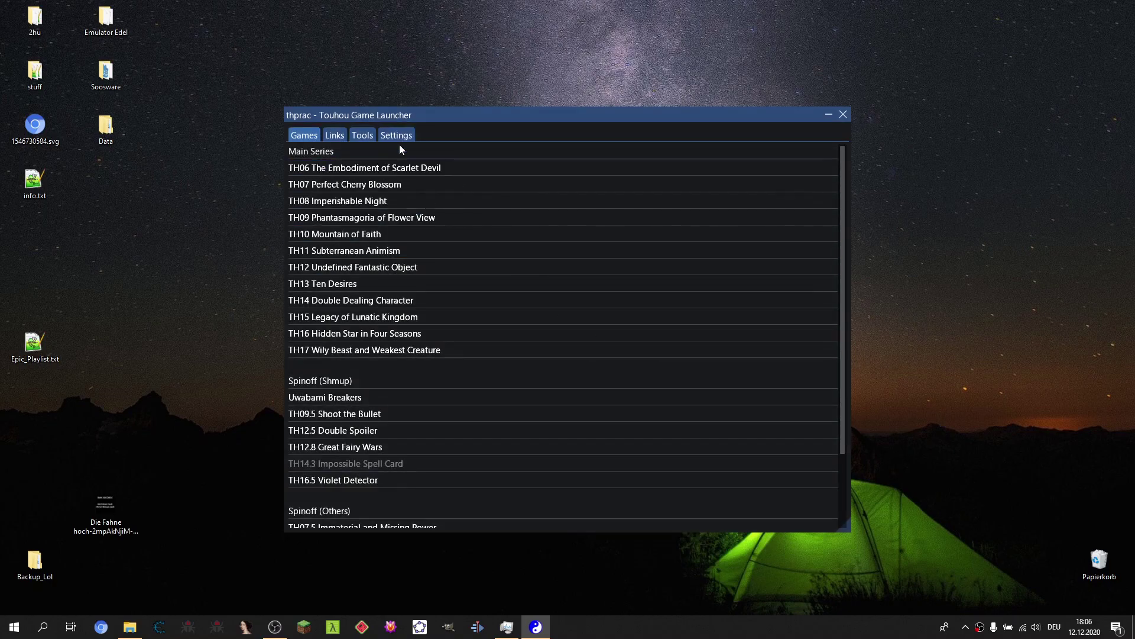
pyautogui.click(396, 136)
pyautogui.click(342, 335)
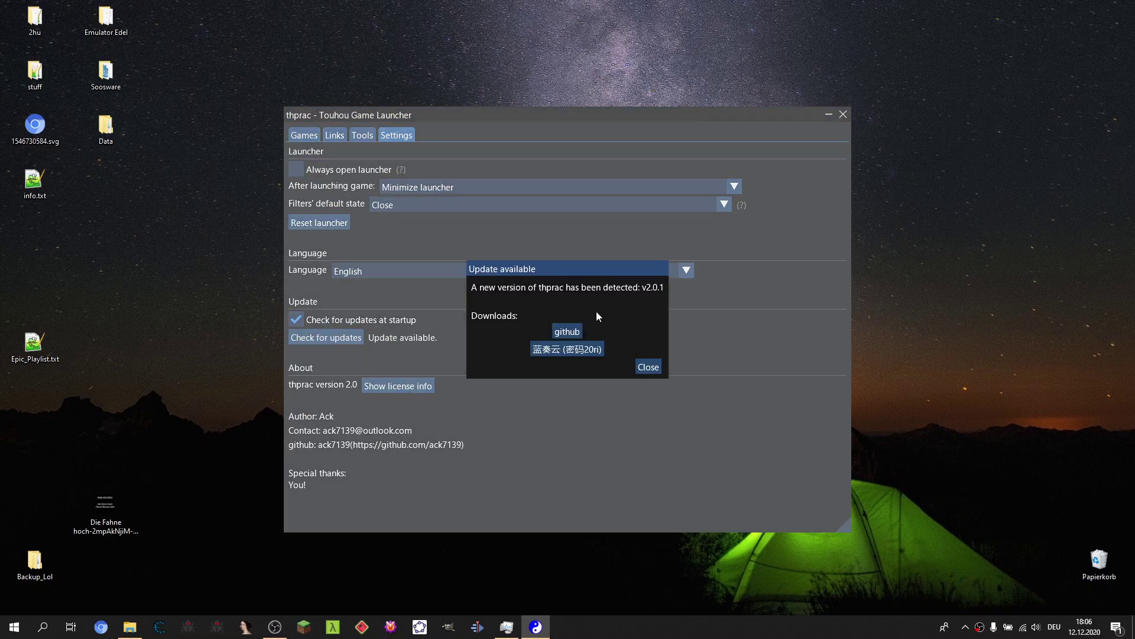